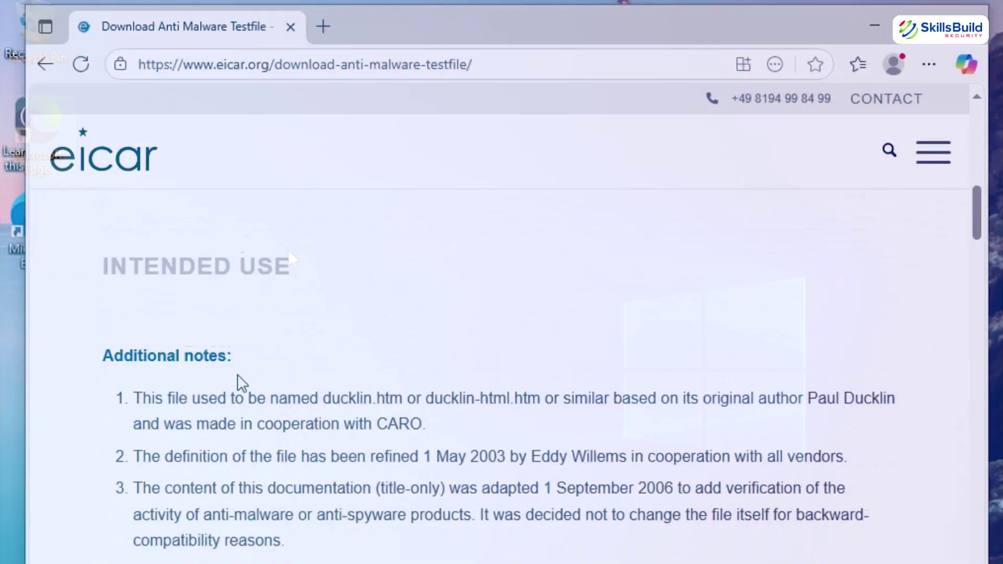
Scroll the EICAR Download Anti Malware Testfile page to reach the EICAR.COM download area.
{"action": "scroll", "coordinate": [375, 303], "scroll_direction": "up", "scroll_amount": 10}
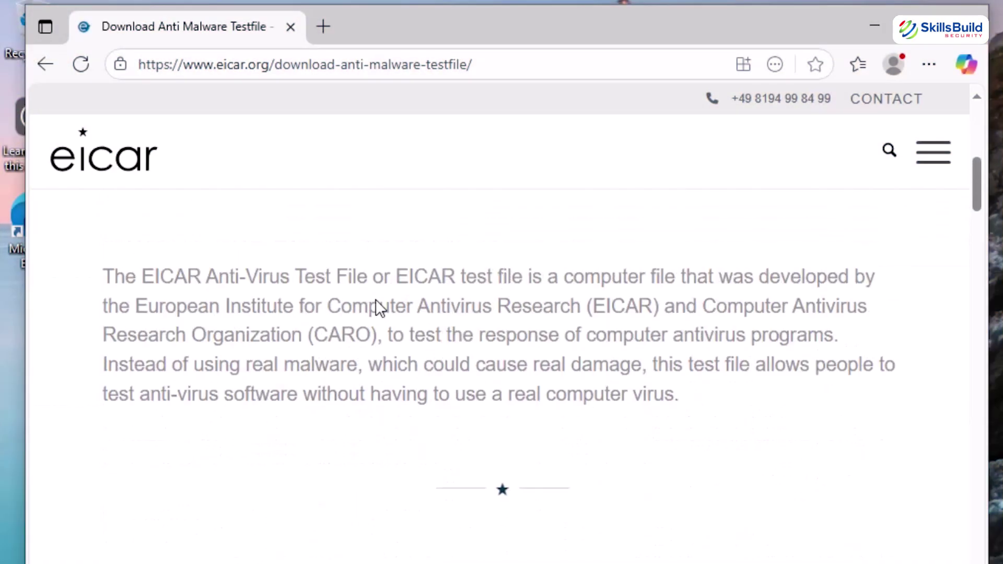
{"action": "scroll", "coordinate": [375, 303], "scroll_direction": "up", "scroll_amount": 5}
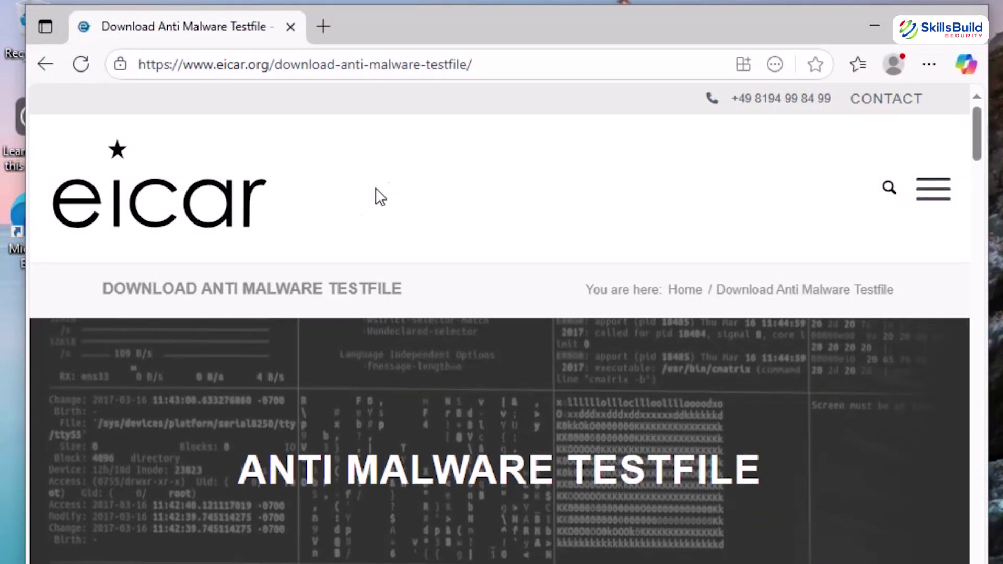
{"action": "scroll", "coordinate": [374, 307], "scroll_direction": "down", "scroll_amount": 5}
{"action": "scroll", "coordinate": [378, 307], "scroll_direction": "down", "scroll_amount": 10}
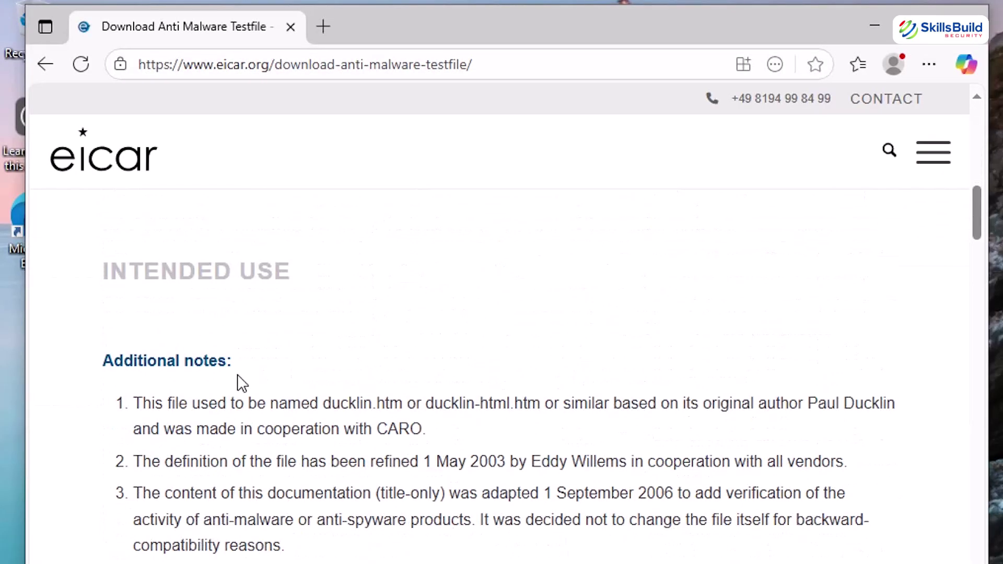
{"action": "scroll", "coordinate": [178, 387], "scroll_direction": "up", "scroll_amount": 2}
{"action": "scroll", "coordinate": [499, 465], "scroll_direction": "down", "scroll_amount": 15}
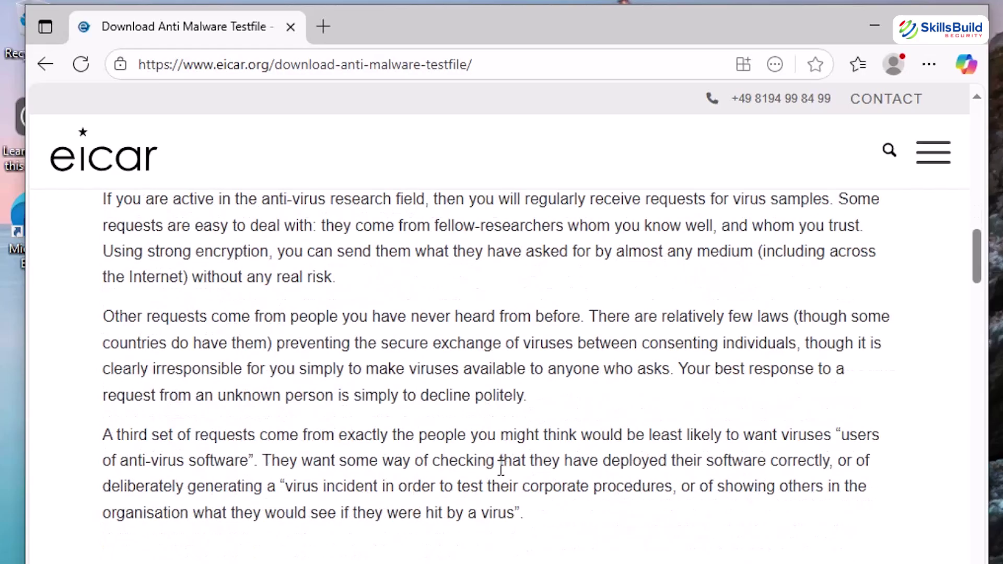
{"action": "scroll", "coordinate": [459, 477], "scroll_direction": "down", "scroll_amount": 10}
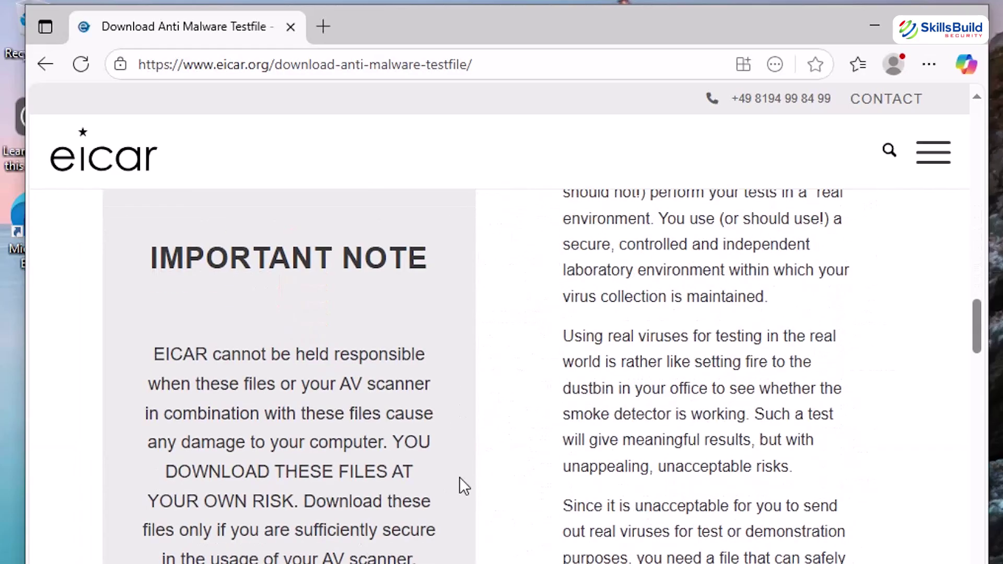
{"action": "scroll", "coordinate": [460, 478], "scroll_direction": "down", "scroll_amount": 5}
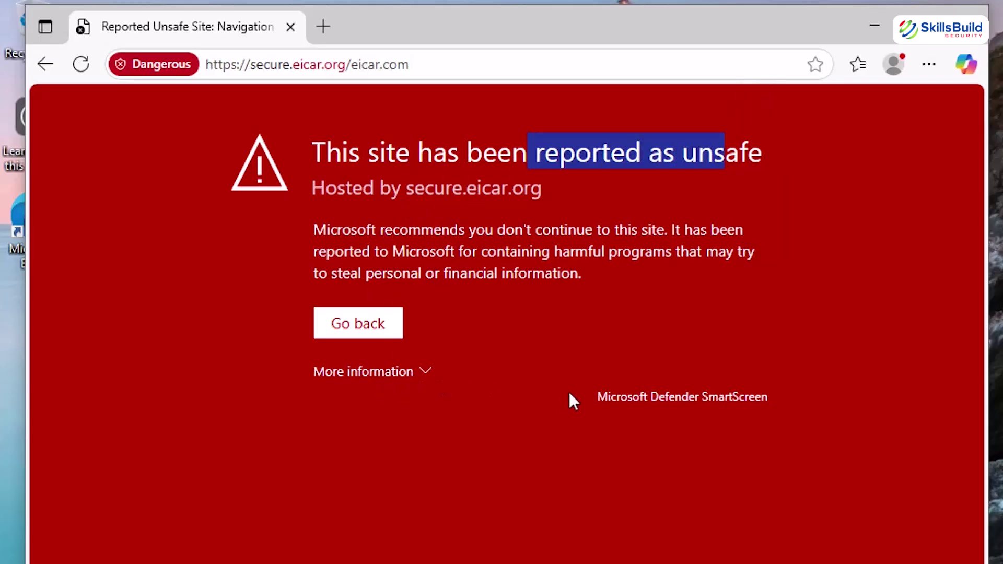
Expand More information on the SmartScreen warning and continue to the unsafe EICAR site.
{"action": "left_click_drag", "start_coordinate": [593, 404], "coordinate": [774, 406]}
{"action": "left_click", "coordinate": [428, 373]}
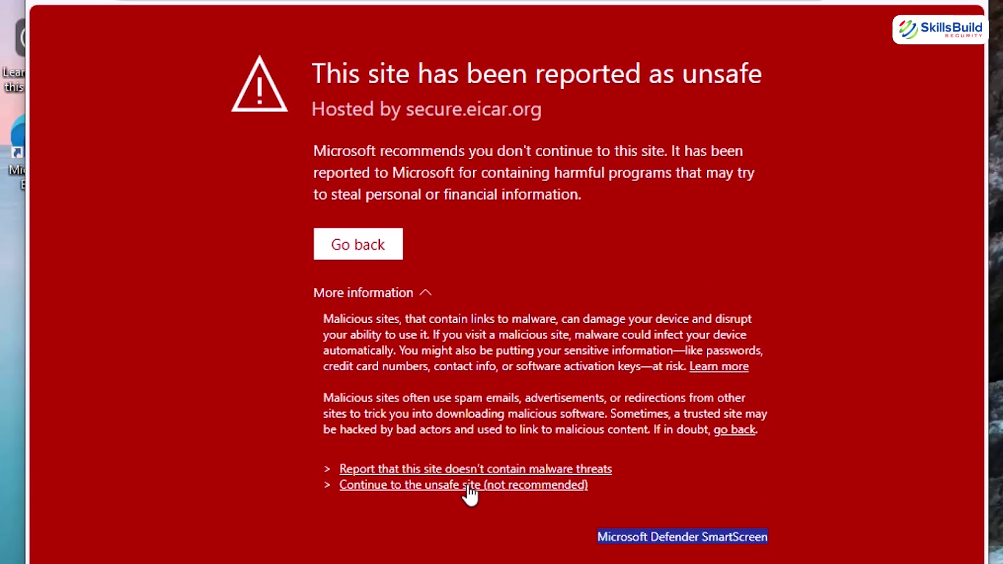
{"action": "left_click", "coordinate": [472, 490]}
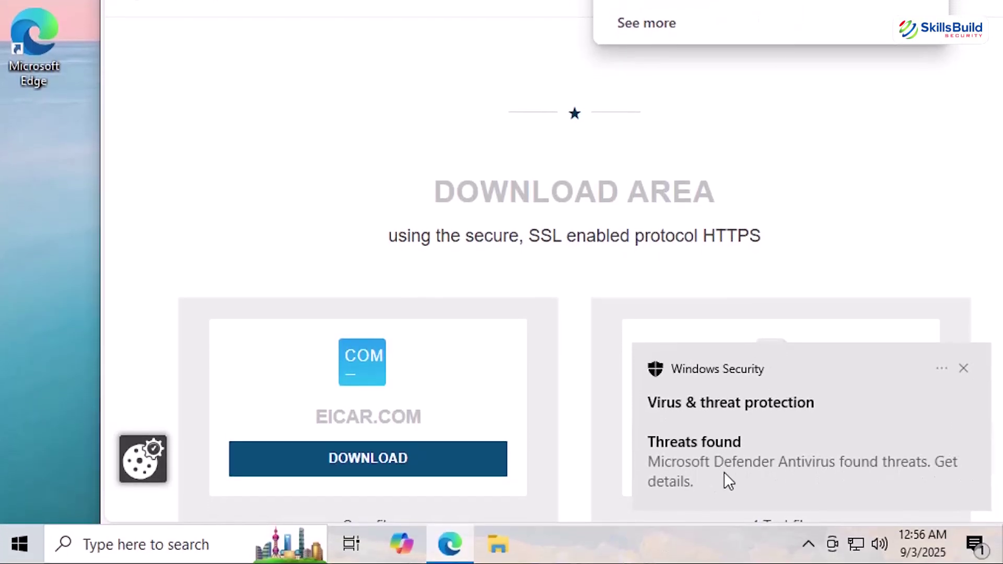
From the Threats found notification, open Protection history and expand the severe Threat blocked entry.
{"action": "left_click", "coordinate": [736, 431]}
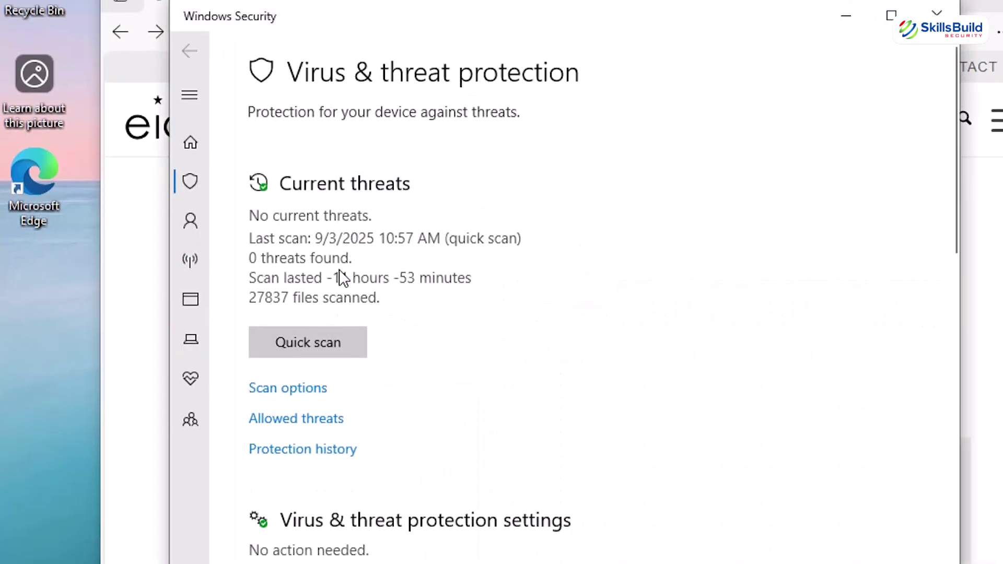
{"action": "scroll", "coordinate": [335, 287], "scroll_direction": "down", "scroll_amount": 2}
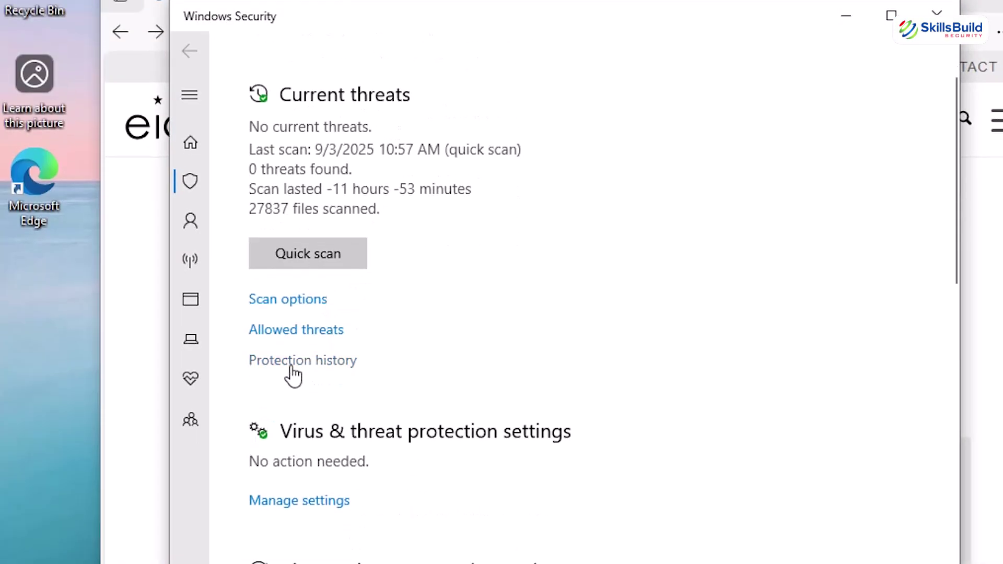
{"action": "left_click", "coordinate": [312, 365]}
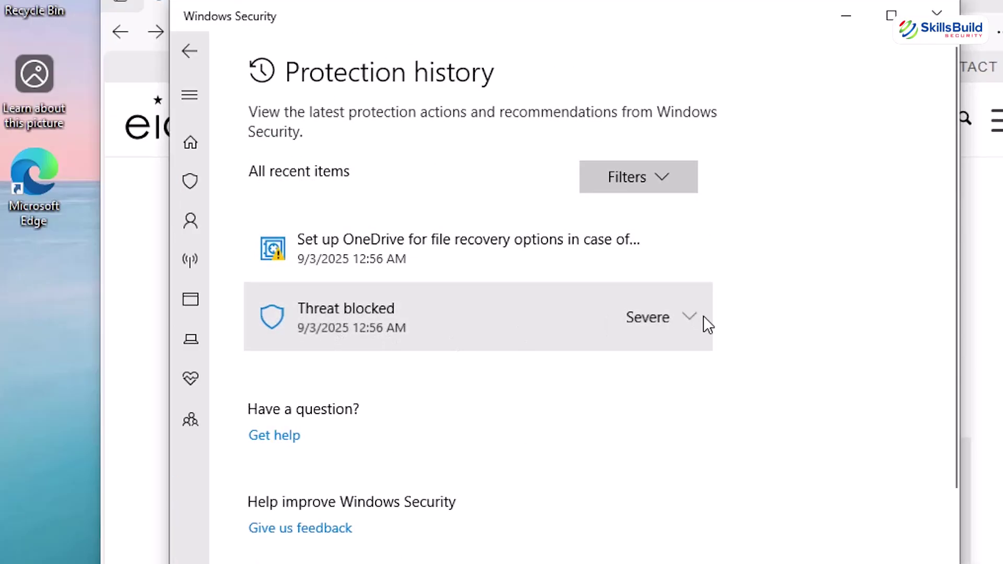
{"action": "left_click", "coordinate": [679, 322]}
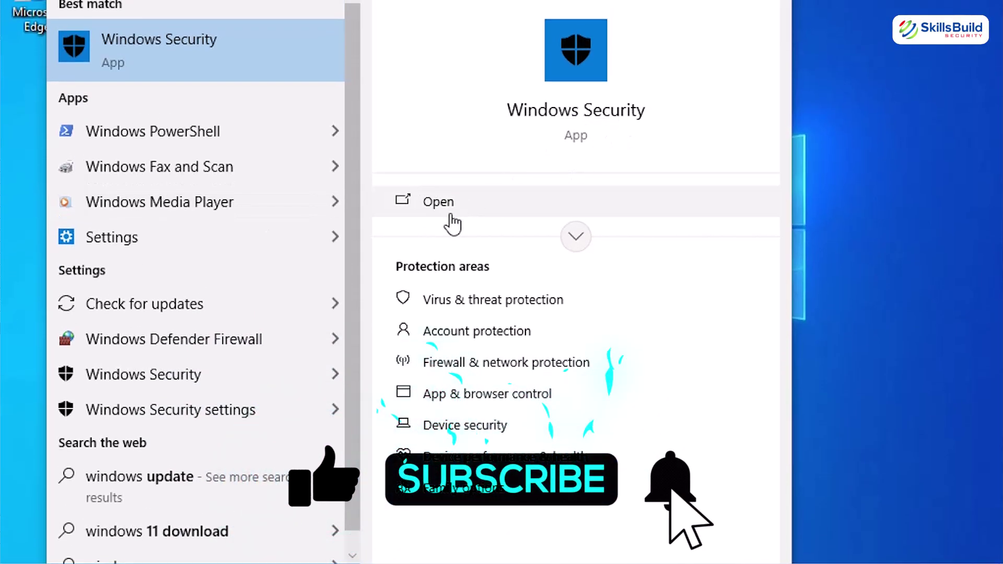
Launch Windows Security from Start search and open the Virus & threat protection card.
{"action": "left_click", "coordinate": [444, 214]}
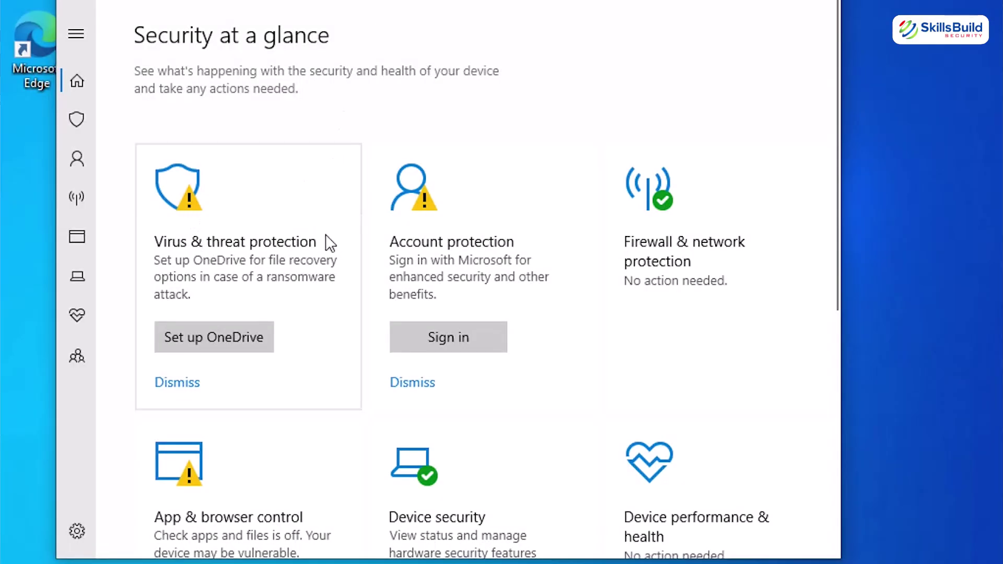
{"action": "scroll", "coordinate": [497, 336], "scroll_direction": "down", "scroll_amount": 3}
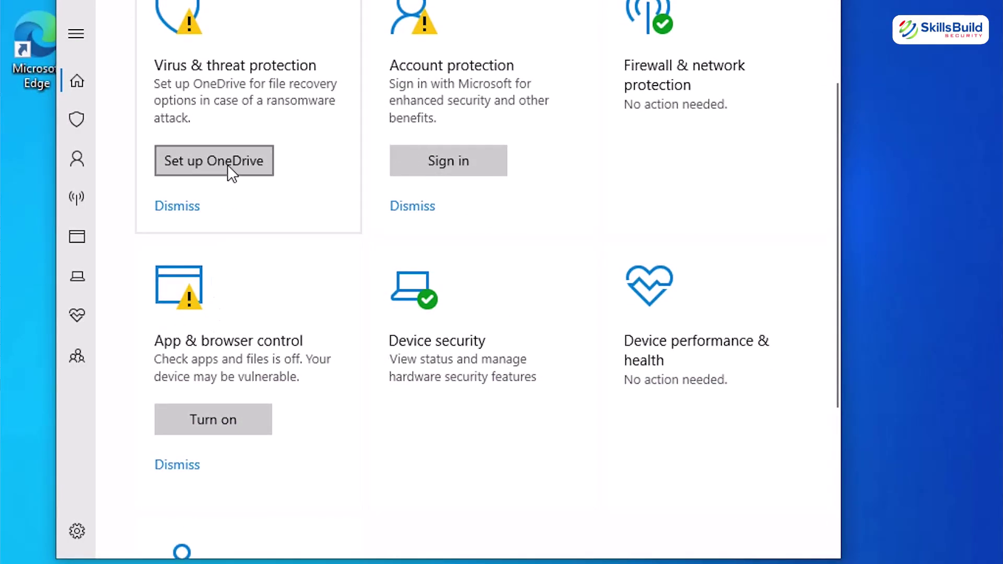
{"action": "scroll", "coordinate": [231, 171], "scroll_direction": "up", "scroll_amount": 3}
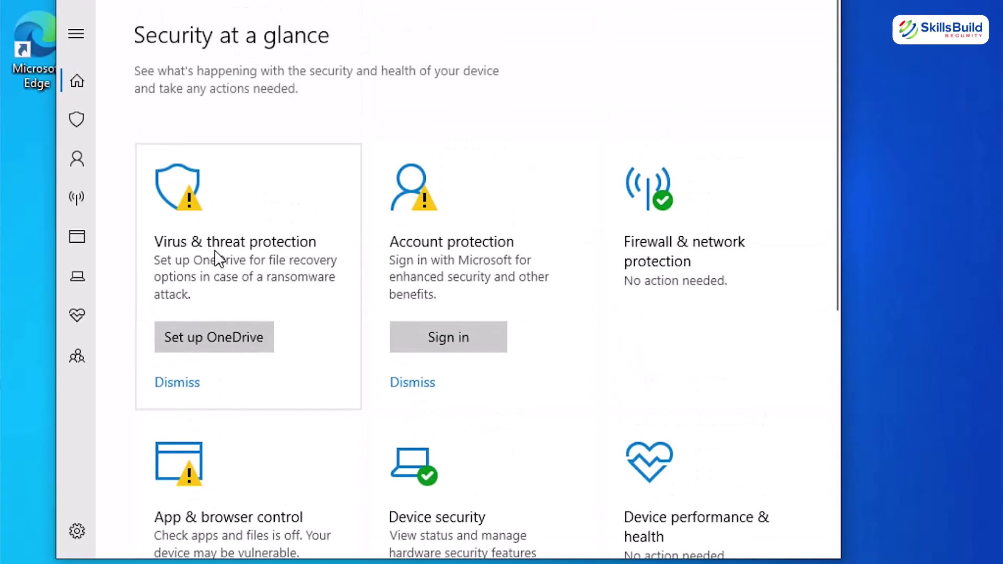
{"action": "left_click", "coordinate": [212, 242]}
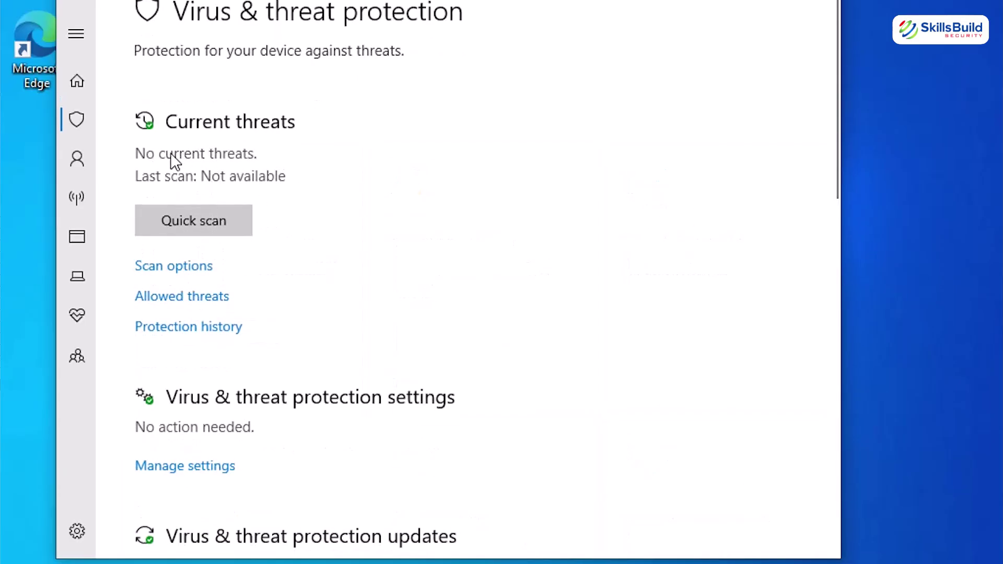
Open the antivirus protection settings and review Tamper Protection, Controlled folder access and Exclusions.
{"action": "scroll", "coordinate": [246, 230], "scroll_direction": "down", "scroll_amount": 3}
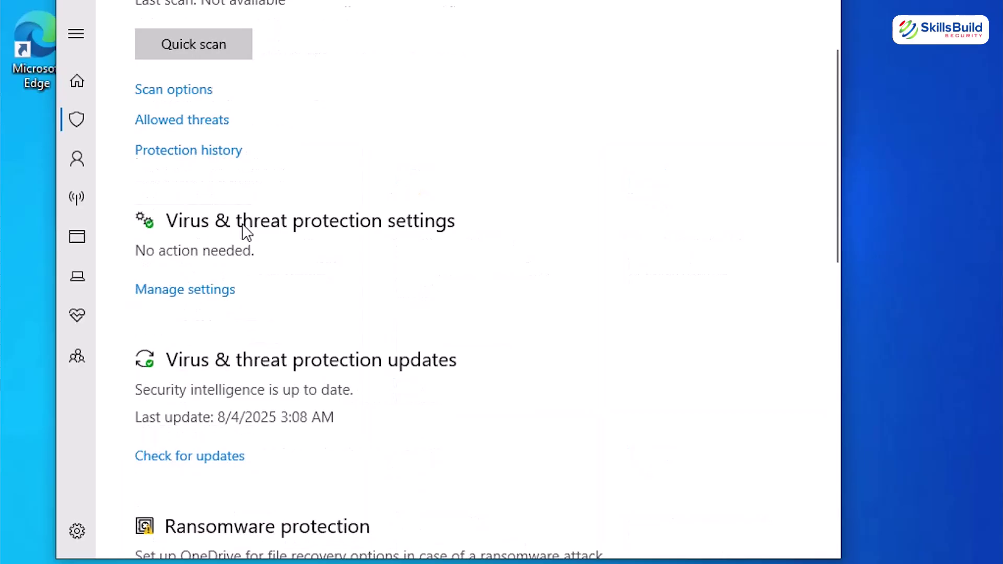
{"action": "left_click", "coordinate": [195, 292]}
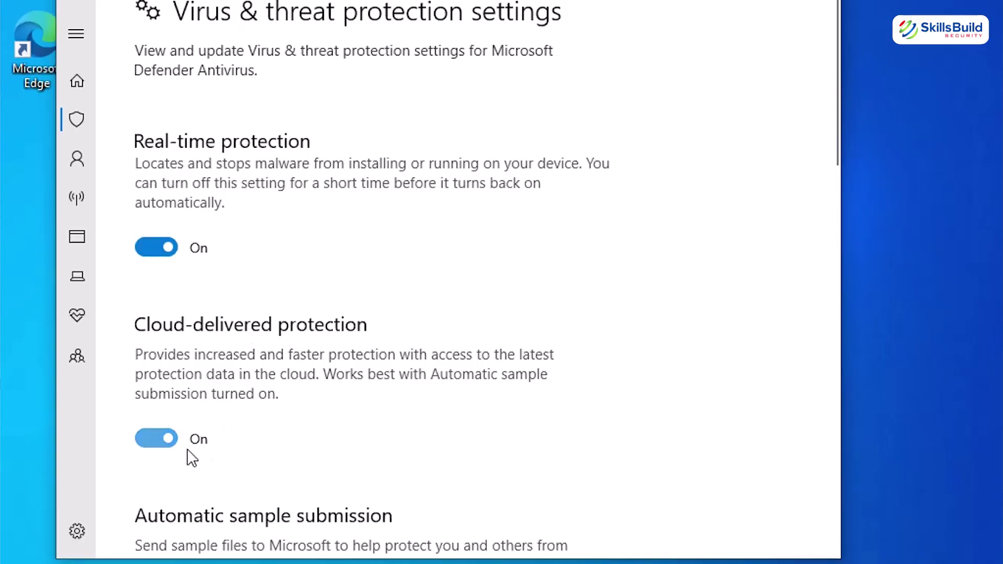
{"action": "scroll", "coordinate": [203, 458], "scroll_direction": "down", "scroll_amount": 5}
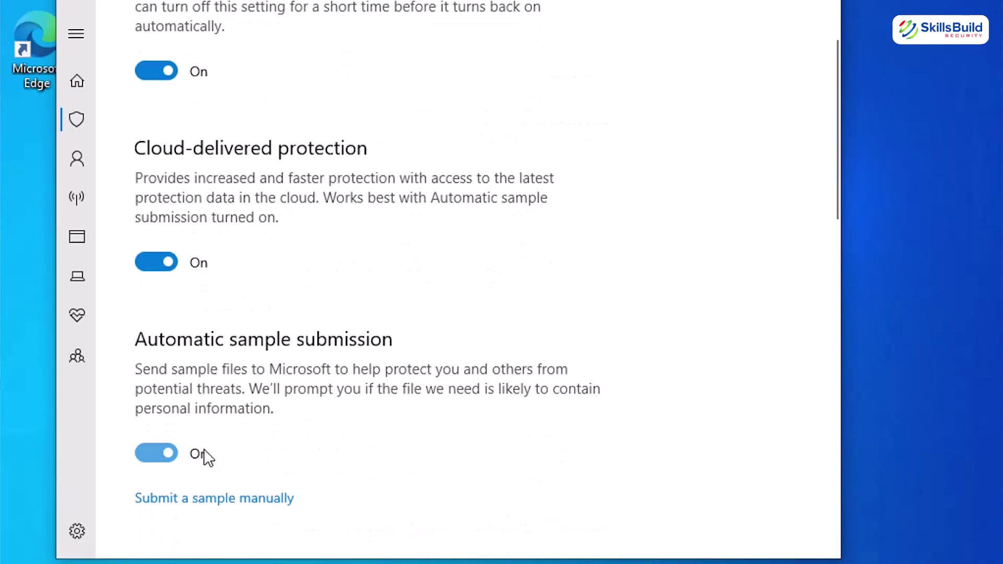
{"action": "scroll", "coordinate": [203, 458], "scroll_direction": "down", "scroll_amount": 5}
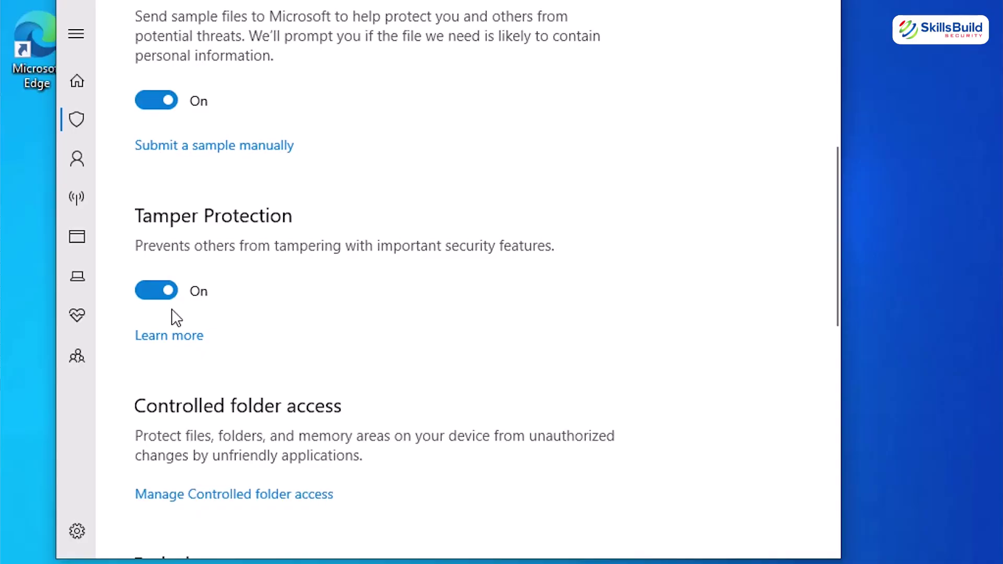
{"action": "scroll", "coordinate": [271, 409], "scroll_direction": "down", "scroll_amount": 3}
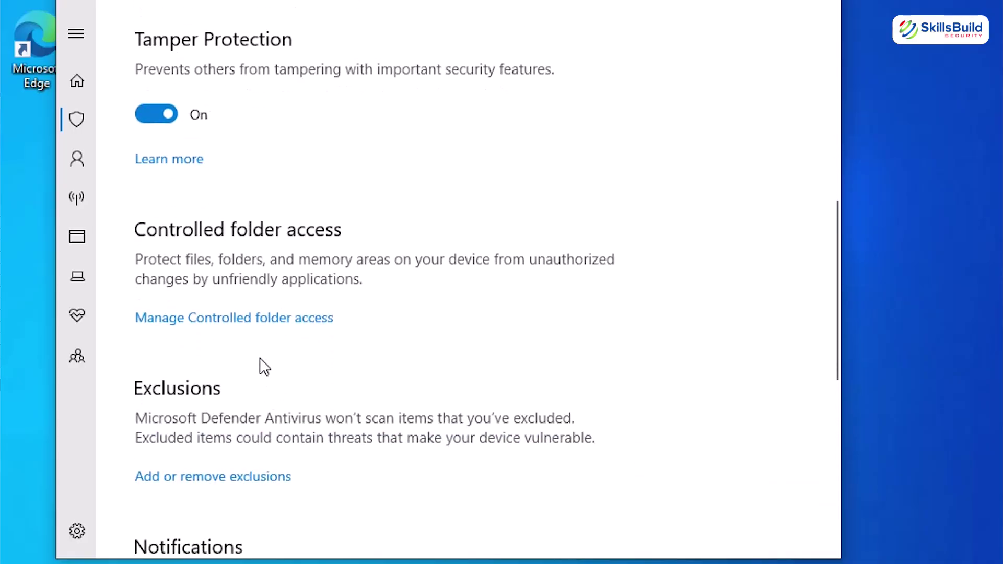
{"action": "scroll", "coordinate": [255, 335], "scroll_direction": "down", "scroll_amount": 2}
{"action": "scroll", "coordinate": [229, 288], "scroll_direction": "up", "scroll_amount": 2}
Switch Controlled folder access On, approving the UAC permission prompt.
{"action": "left_click", "coordinate": [256, 320]}
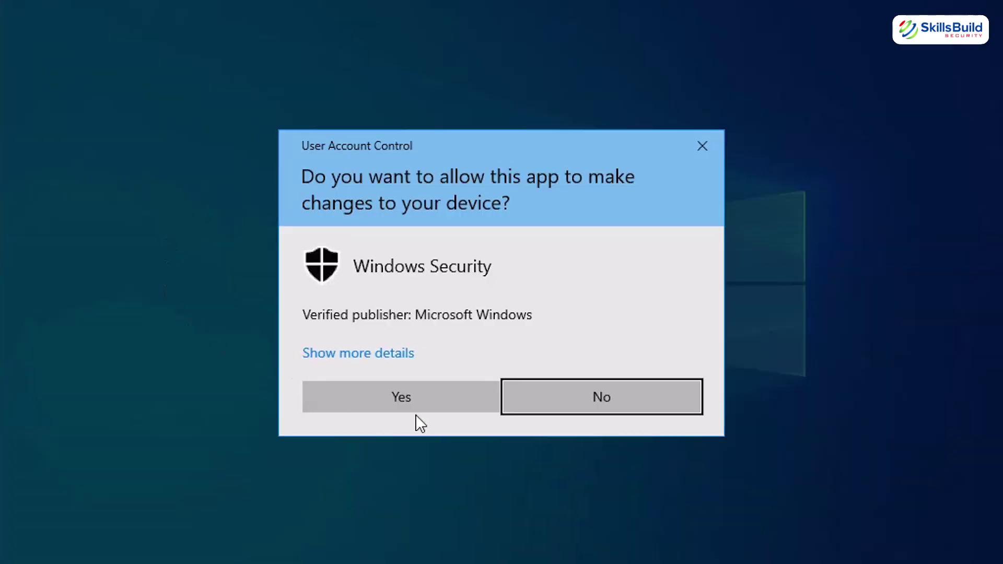
{"action": "left_click", "coordinate": [426, 406]}
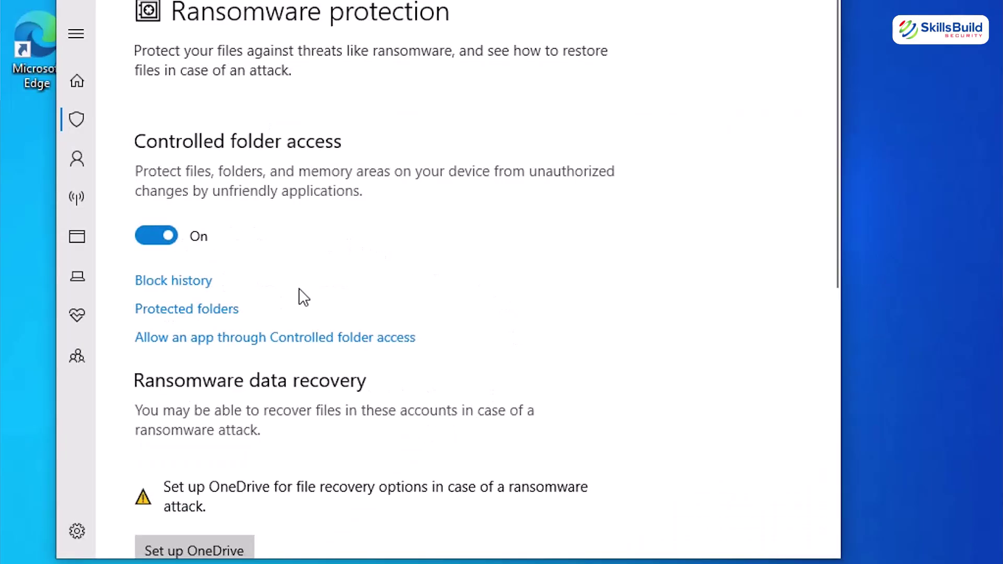
{"action": "scroll", "coordinate": [298, 362], "scroll_direction": "down", "scroll_amount": 6}
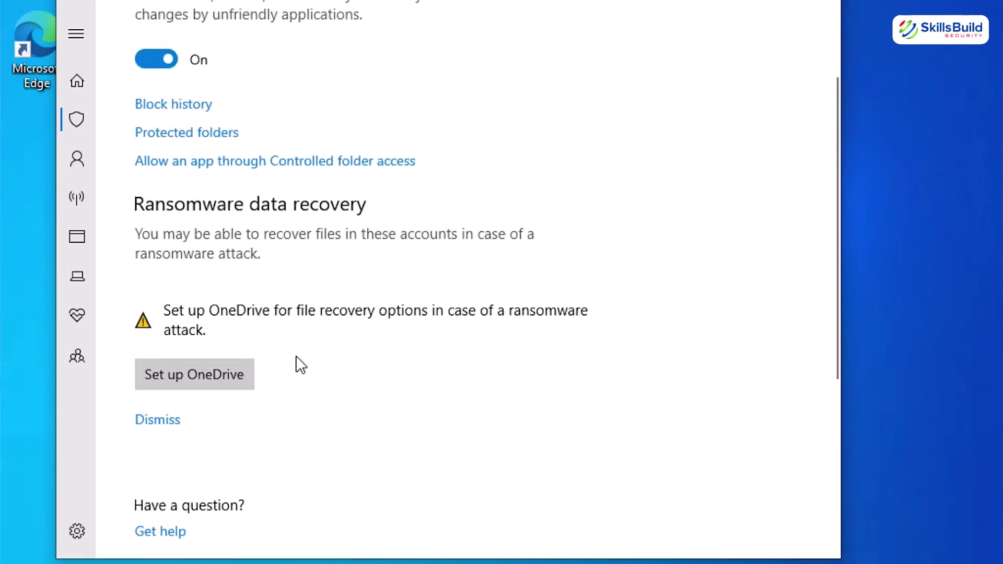
{"action": "scroll", "coordinate": [301, 365], "scroll_direction": "up", "scroll_amount": 2}
{"action": "scroll", "coordinate": [300, 365], "scroll_direction": "up", "scroll_amount": 4}
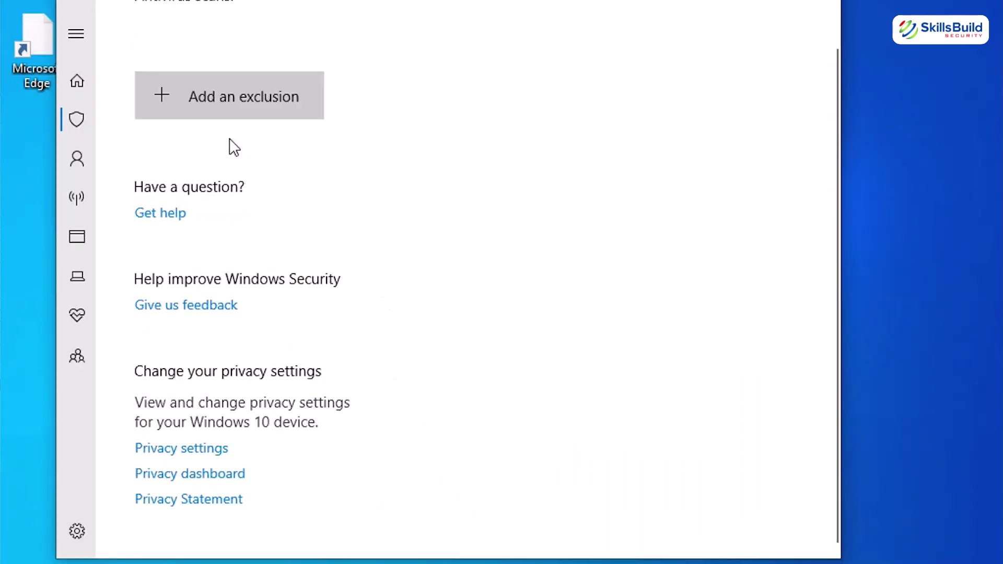
Scroll back up the Virus & threat protection settings toward Add or remove exclusions.
{"action": "scroll", "coordinate": [235, 198], "scroll_direction": "up", "scroll_amount": 2}
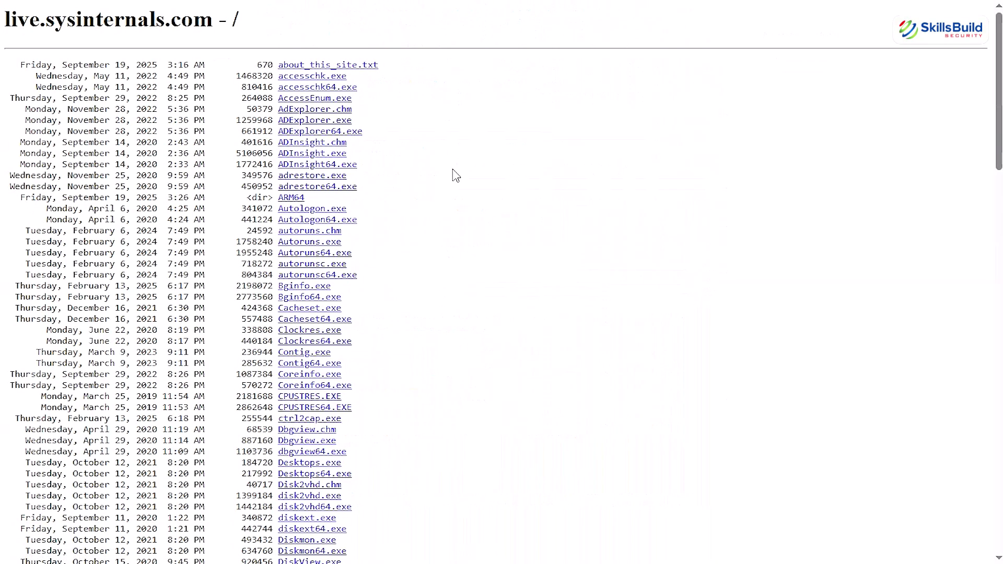
Scroll down the live.sysinternals.com tool listing and back up to the top.
{"action": "scroll", "coordinate": [452, 173], "scroll_direction": "down", "scroll_amount": 8}
{"action": "scroll", "coordinate": [453, 169], "scroll_direction": "down", "scroll_amount": 15}
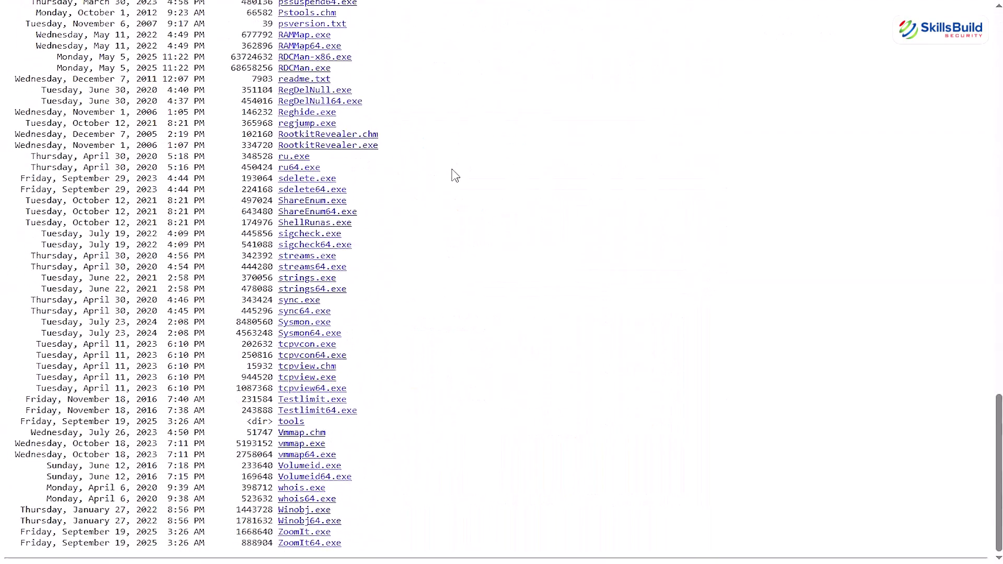
{"action": "scroll", "coordinate": [452, 170], "scroll_direction": "up", "scroll_amount": 4}
{"action": "scroll", "coordinate": [454, 175], "scroll_direction": "up", "scroll_amount": 19}
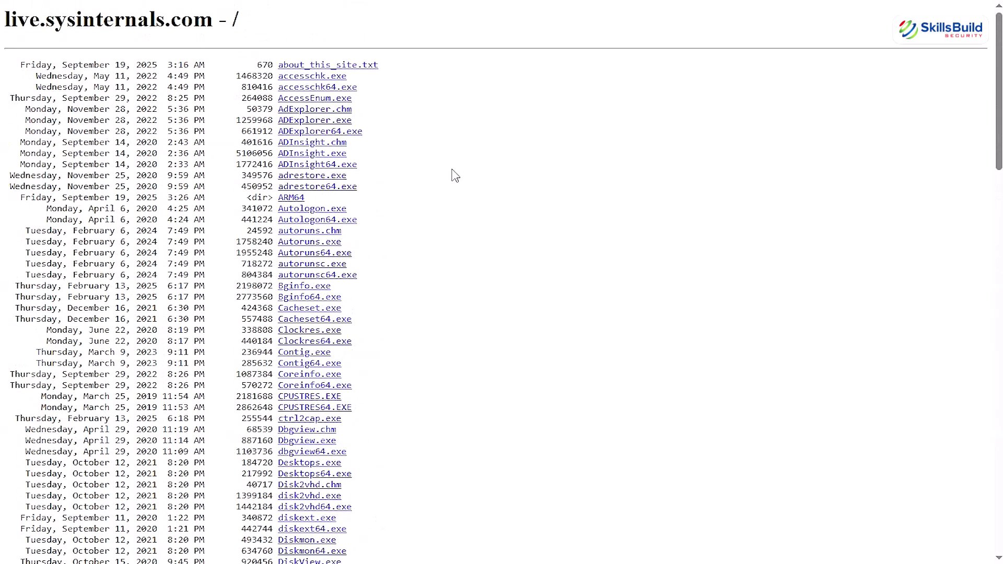
{"action": "scroll", "coordinate": [452, 173], "scroll_direction": "down", "scroll_amount": 10}
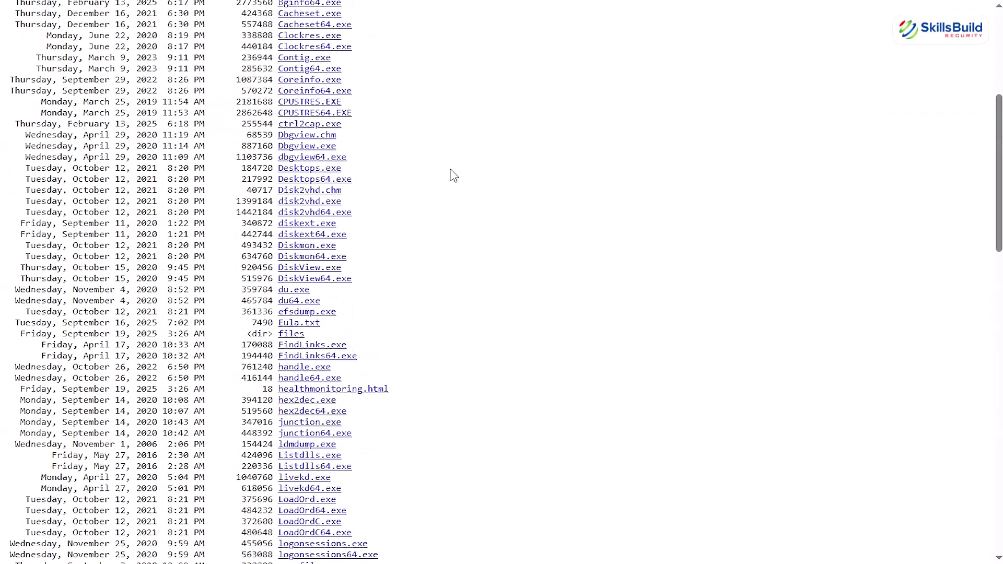
{"action": "scroll", "coordinate": [452, 175], "scroll_direction": "down", "scroll_amount": 7}
{"action": "scroll", "coordinate": [453, 175], "scroll_direction": "up", "scroll_amount": 11}
{"action": "scroll", "coordinate": [453, 176], "scroll_direction": "up", "scroll_amount": 6}
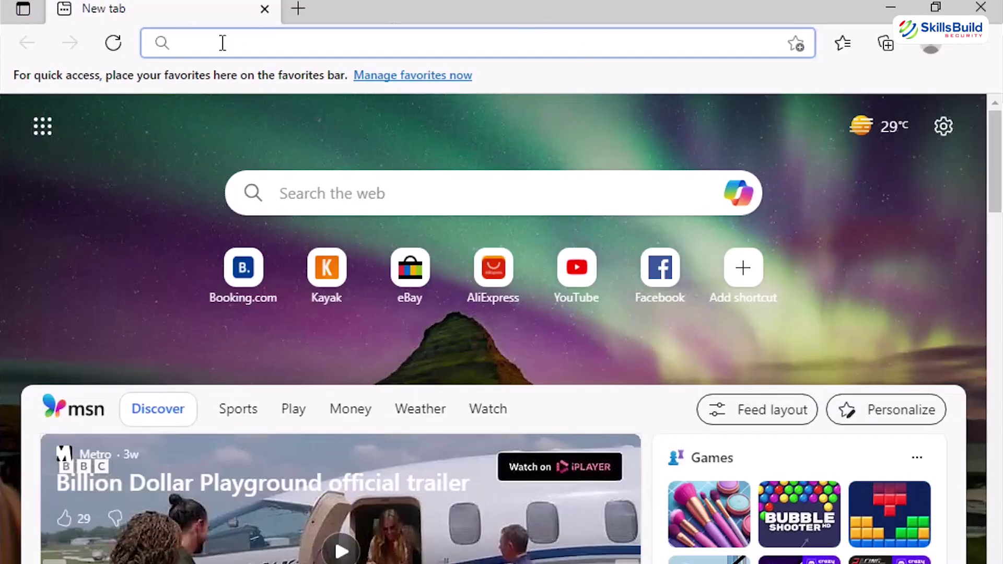
Search Bing for 'sysinternals', open the Downloads page and choose Sysinternals Suite.
{"action": "type", "text": "sys"}
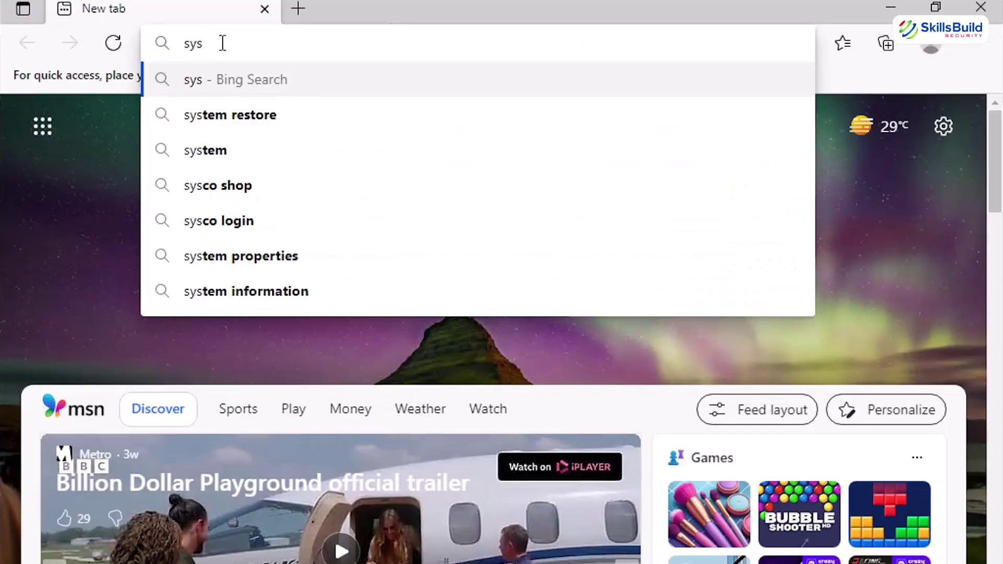
{"action": "type", "text": "internals"}
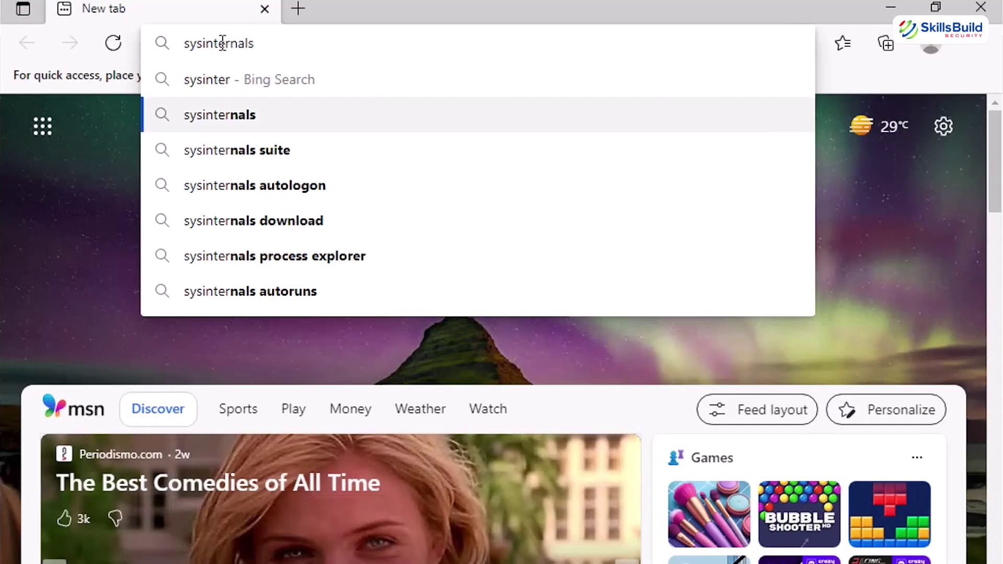
{"action": "key", "text": "Return"}
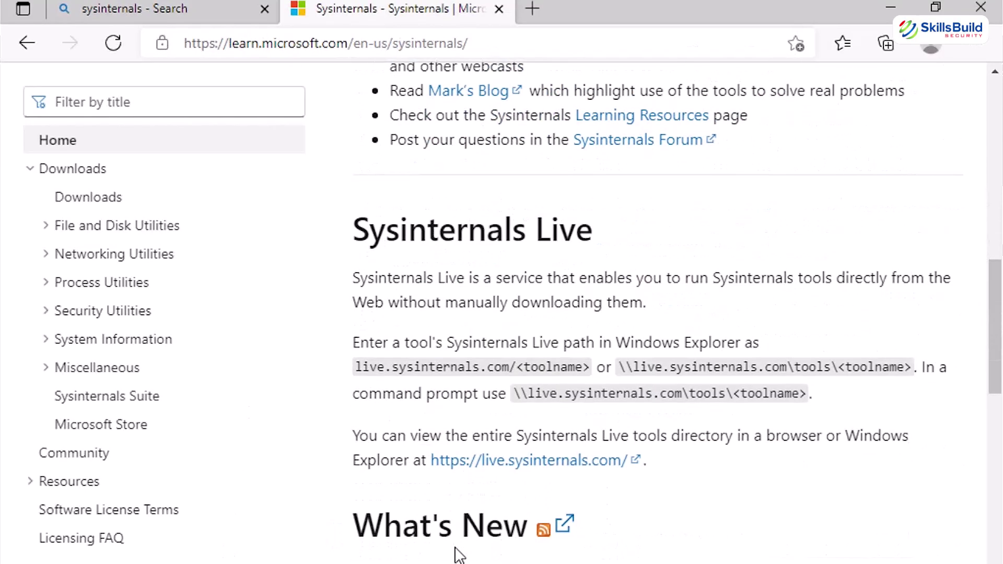
{"action": "scroll", "coordinate": [433, 543], "scroll_direction": "down", "scroll_amount": 8}
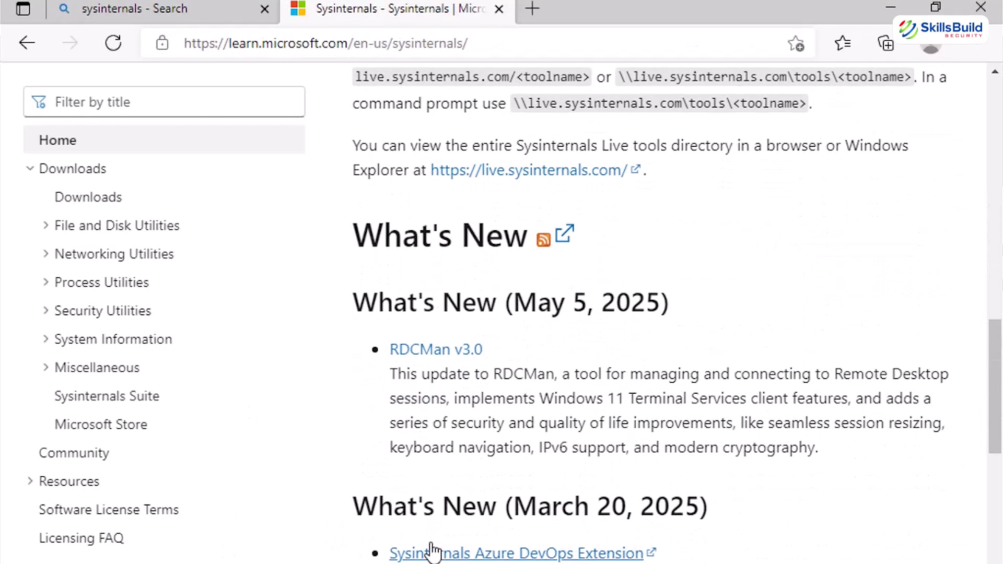
{"action": "scroll", "coordinate": [432, 546], "scroll_direction": "up", "scroll_amount": 15}
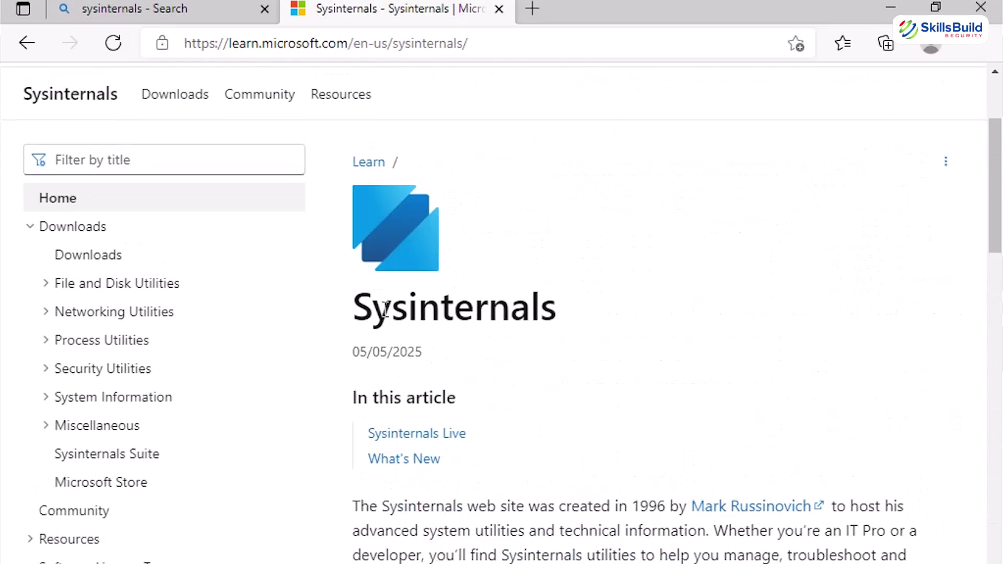
{"action": "left_click", "coordinate": [81, 265]}
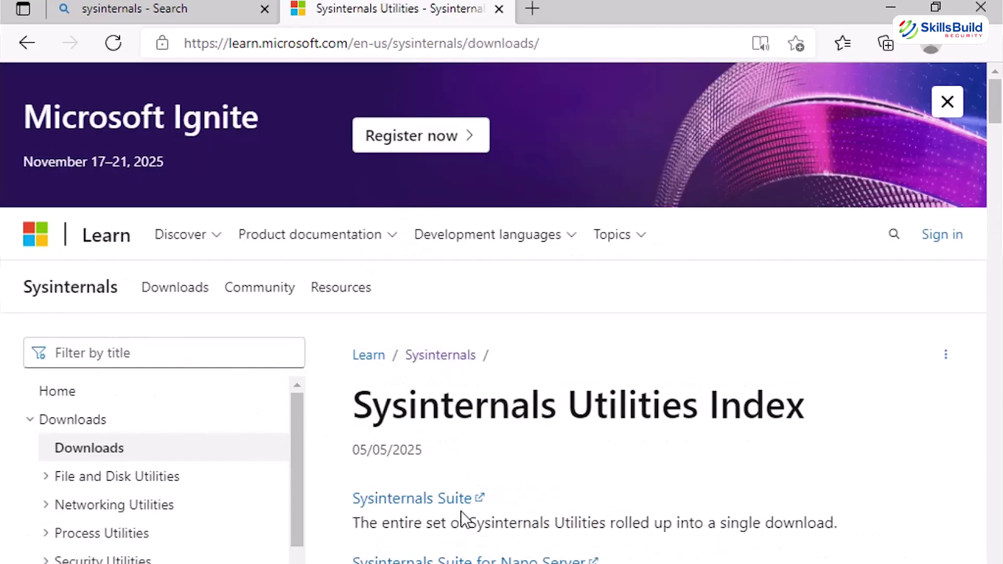
{"action": "left_click", "coordinate": [420, 501]}
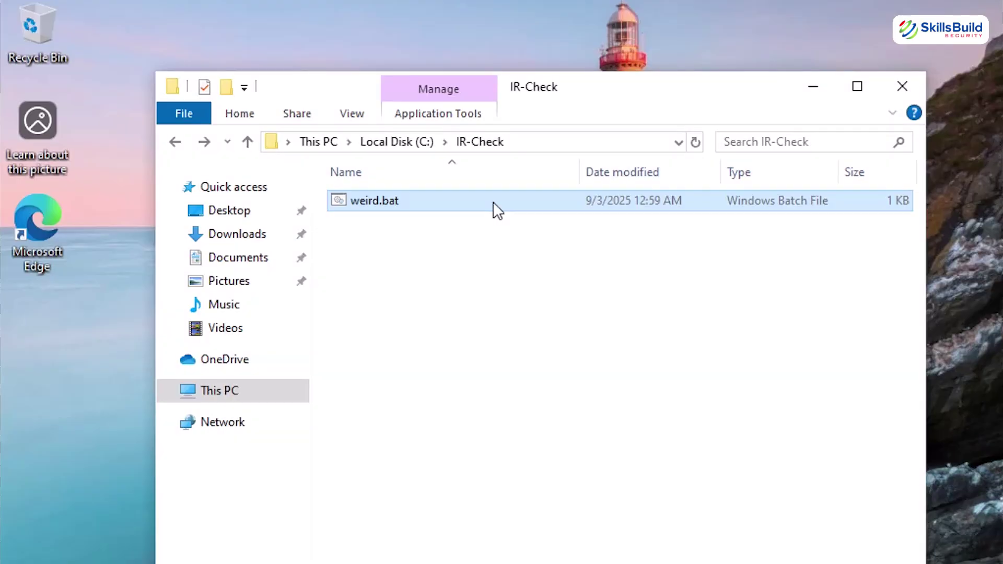
Run weird.bat from C:\IR-Check to start its looping cmd window.
{"action": "double_click", "coordinate": [493, 201]}
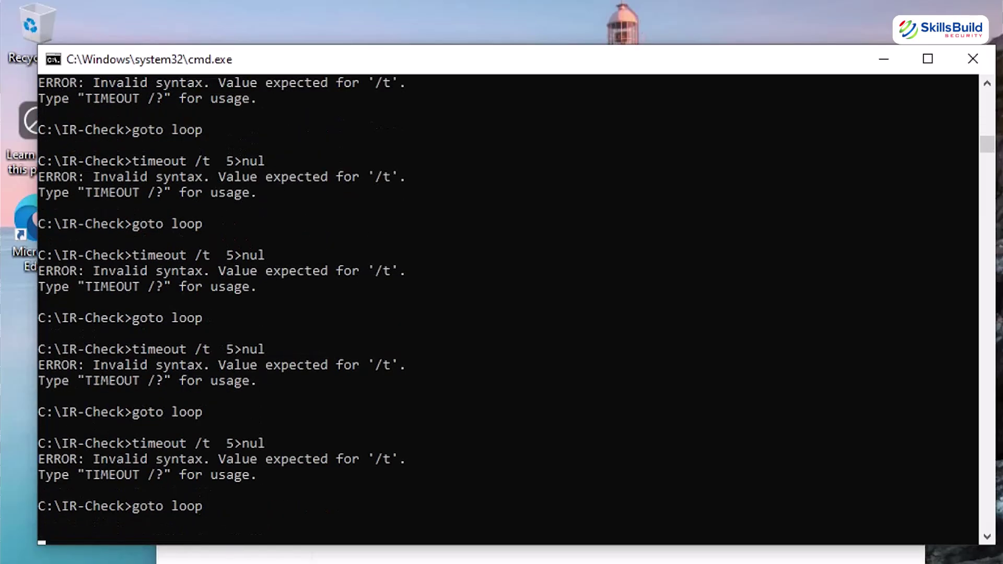
Return to File Explorer and open the SysinternalsSuite folder in Downloads.
{"action": "key", "text": "alt+Tab"}
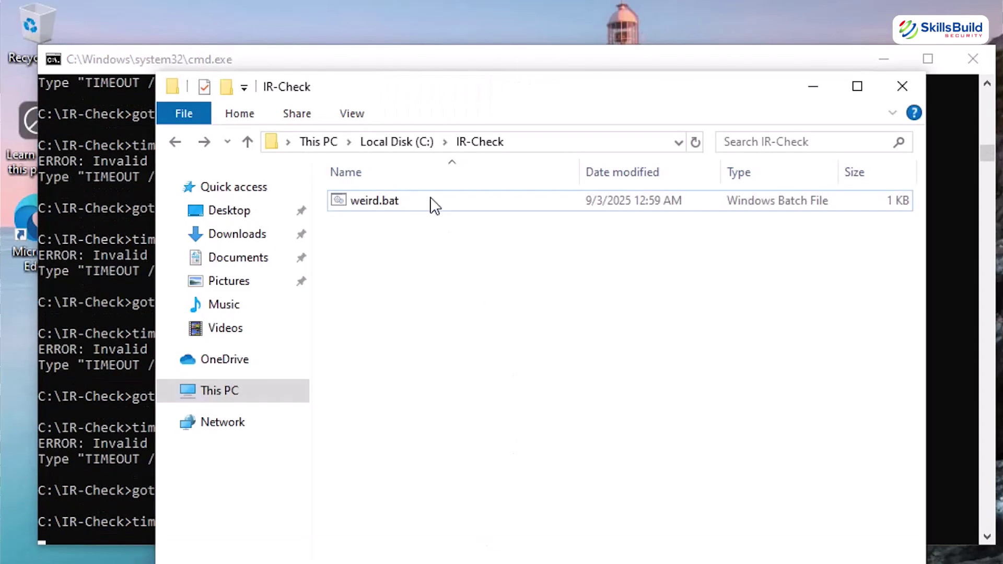
{"action": "left_click", "coordinate": [238, 257]}
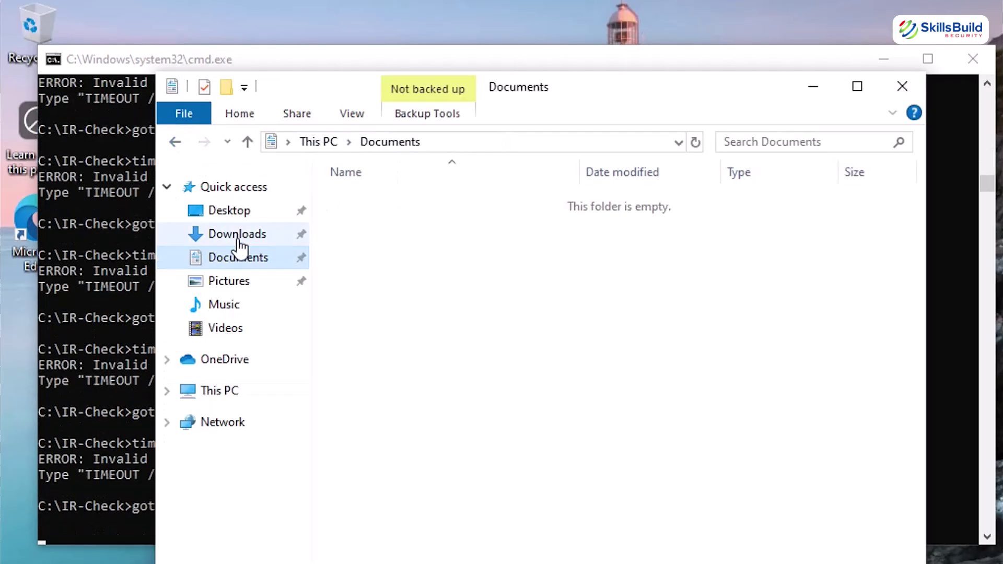
{"action": "left_click", "coordinate": [237, 238]}
{"action": "left_click", "coordinate": [419, 229]}
{"action": "double_click", "coordinate": [419, 228]}
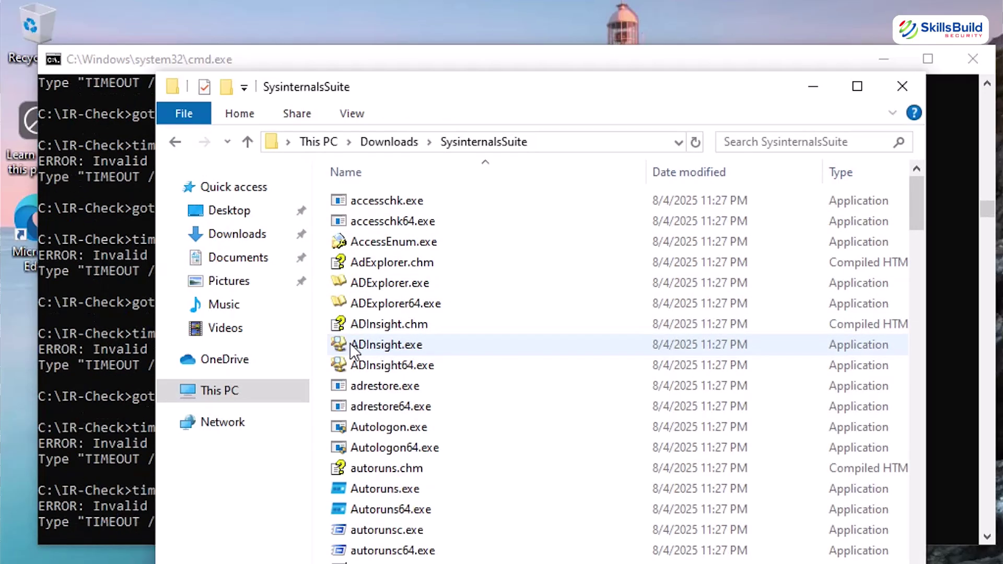
Scroll the SysinternalsSuite listing and select procexp64.exe.
{"action": "left_click", "coordinate": [355, 351]}
{"action": "scroll", "coordinate": [366, 465], "scroll_direction": "down", "scroll_amount": 20}
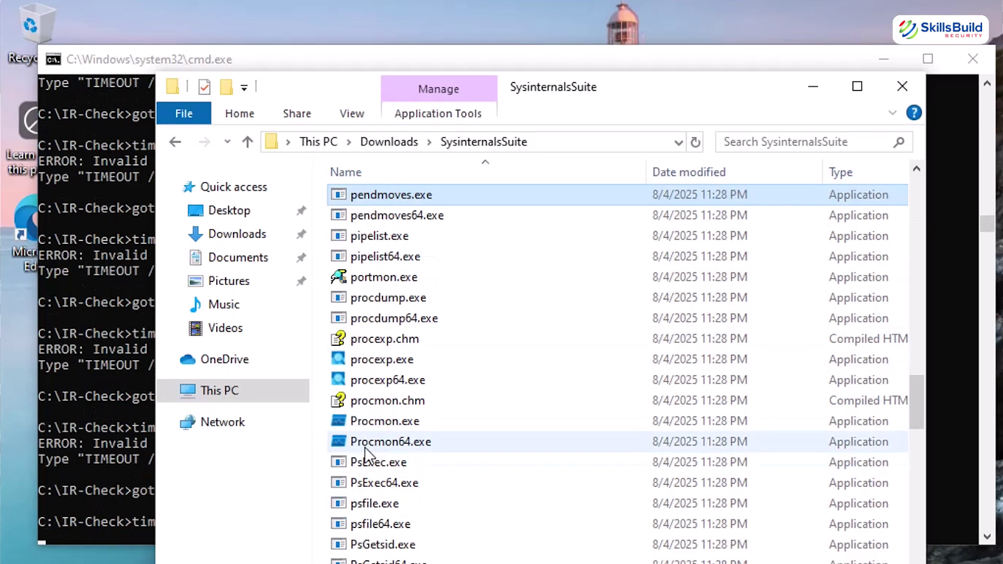
{"action": "scroll", "coordinate": [371, 450], "scroll_direction": "down", "scroll_amount": 1}
{"action": "scroll", "coordinate": [366, 448], "scroll_direction": "down", "scroll_amount": 2}
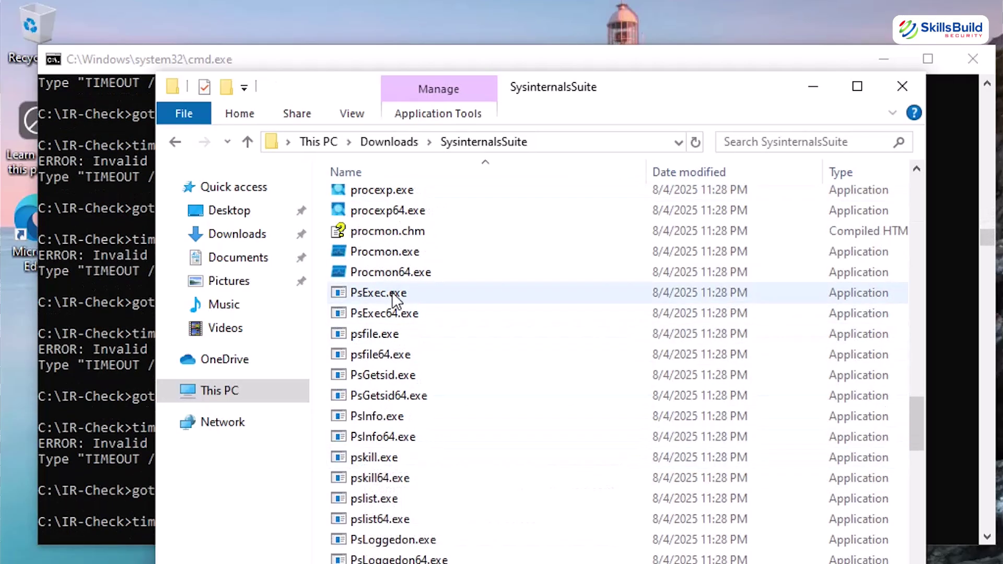
{"action": "scroll", "coordinate": [393, 293], "scroll_direction": "up", "scroll_amount": 1}
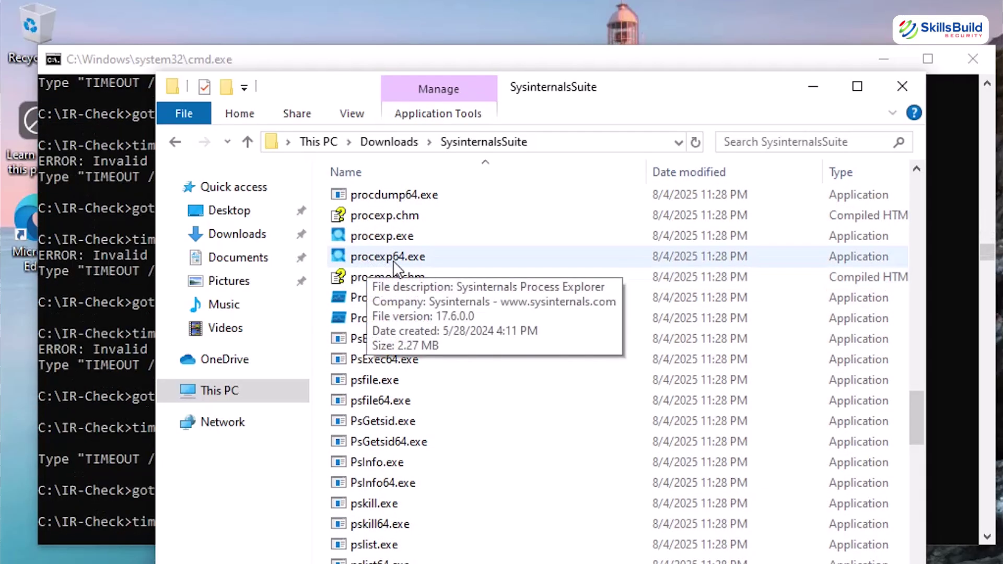
{"action": "left_click", "coordinate": [393, 260]}
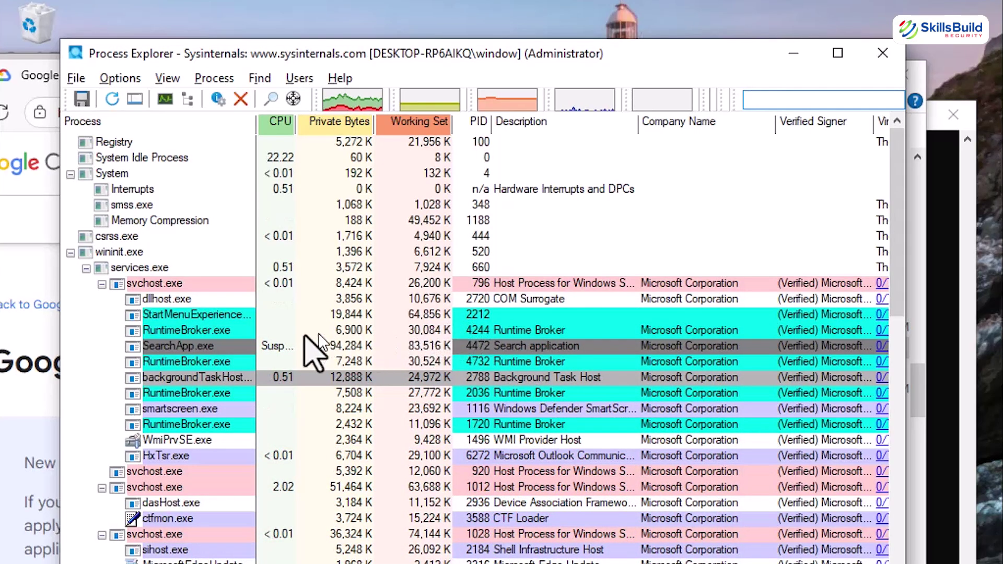
Scroll the process tree to weird.bat's cmd.exe and select its conhost.exe child.
{"action": "mouse_move", "coordinate": [130, 291]}
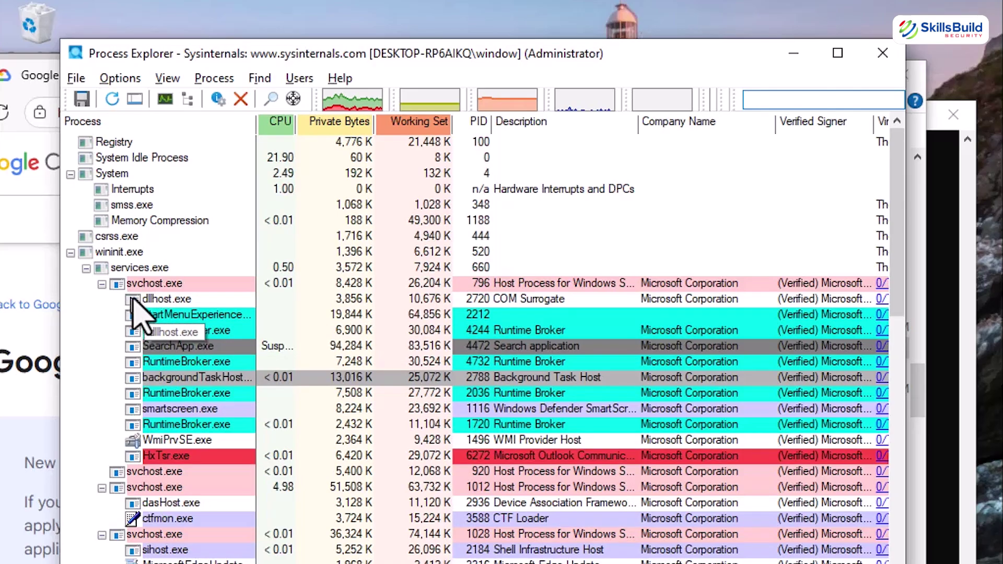
{"action": "scroll", "coordinate": [183, 465], "scroll_direction": "down", "scroll_amount": 15}
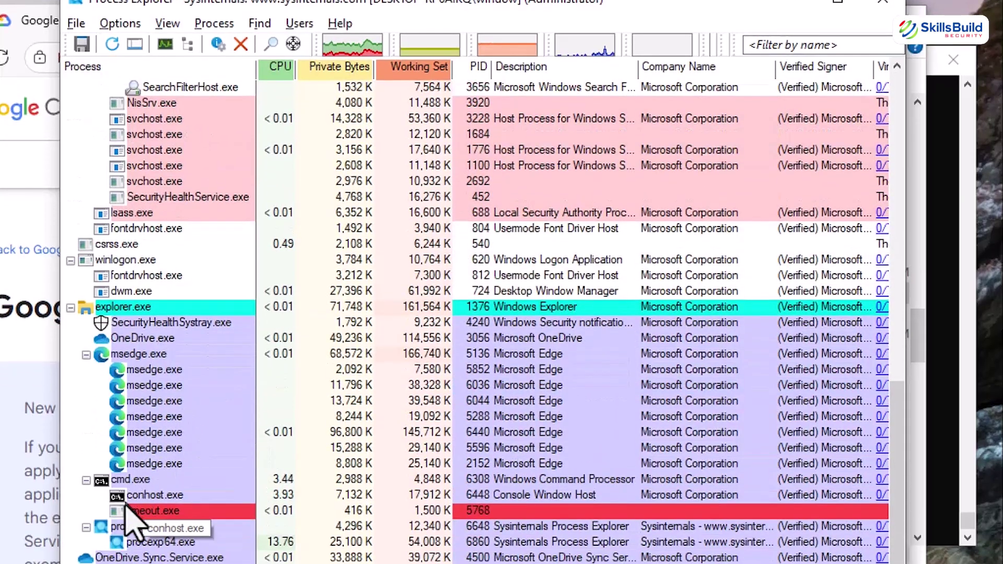
{"action": "left_click", "coordinate": [140, 479]}
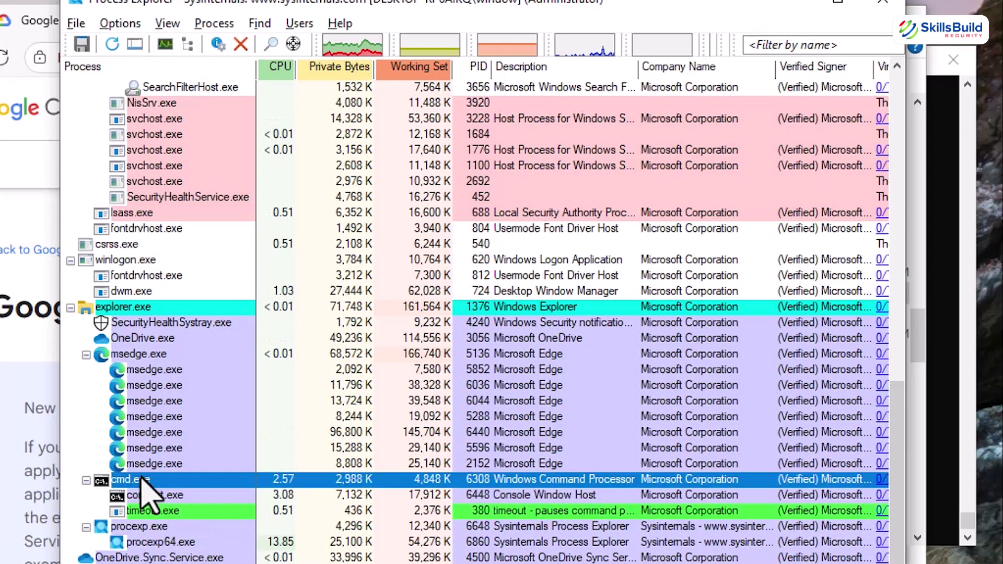
{"action": "left_click", "coordinate": [142, 497]}
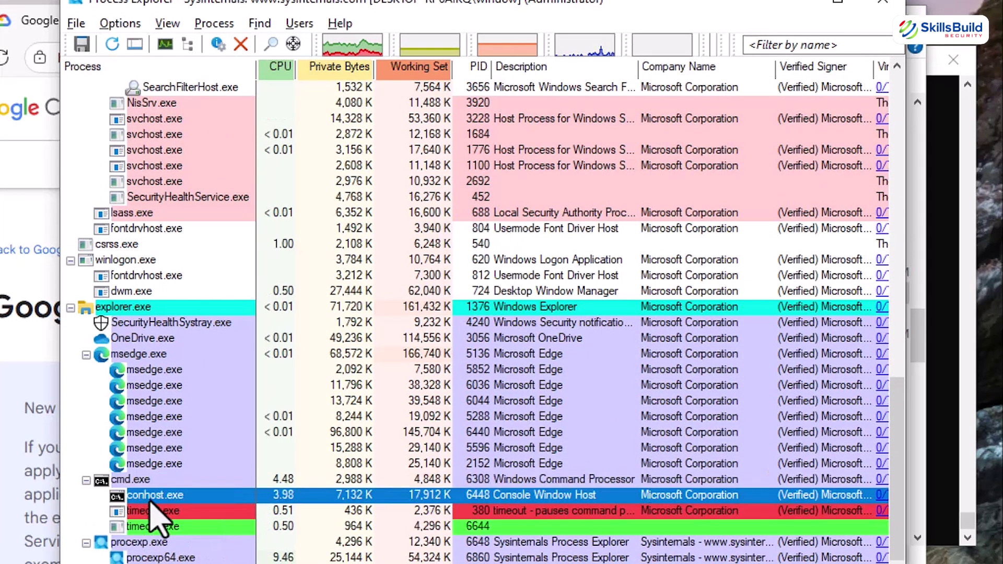
Open conhost.exe's properties and review its Performance, Performance Graph, Disk and Network, Strings and Environment tabs.
{"action": "double_click", "coordinate": [150, 500]}
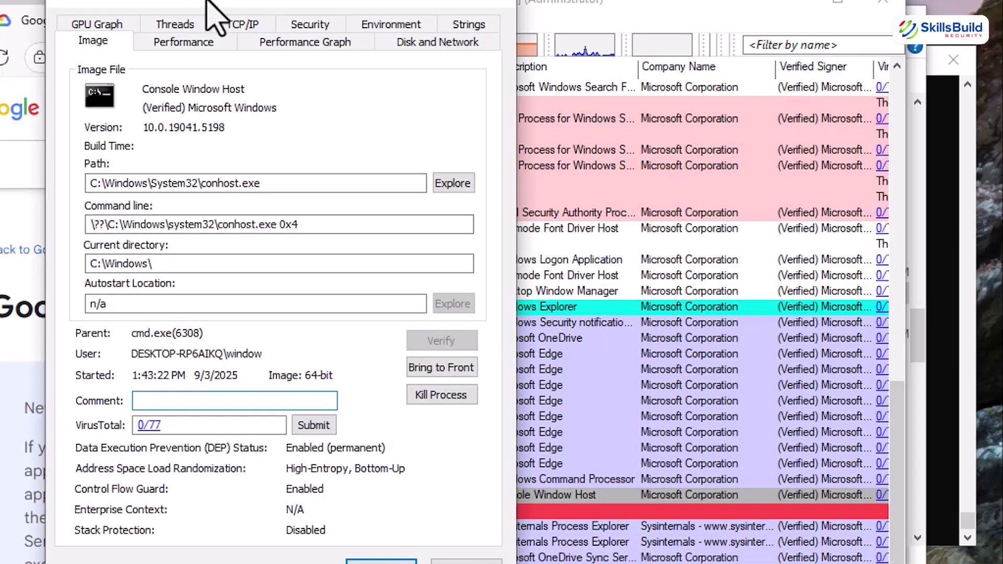
{"action": "left_click_drag", "start_coordinate": [207, 2], "coordinate": [310, 11]}
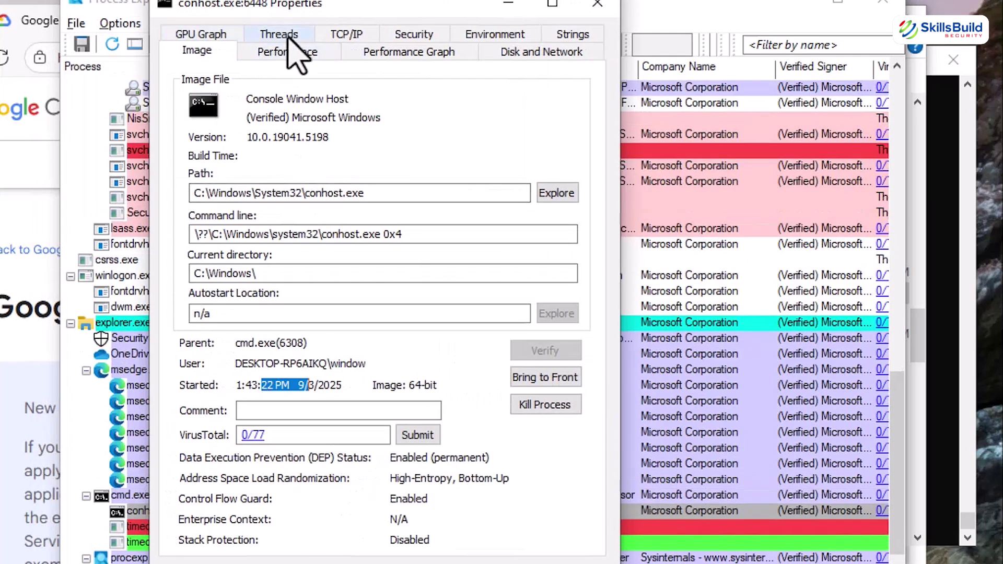
{"action": "left_click", "coordinate": [288, 51]}
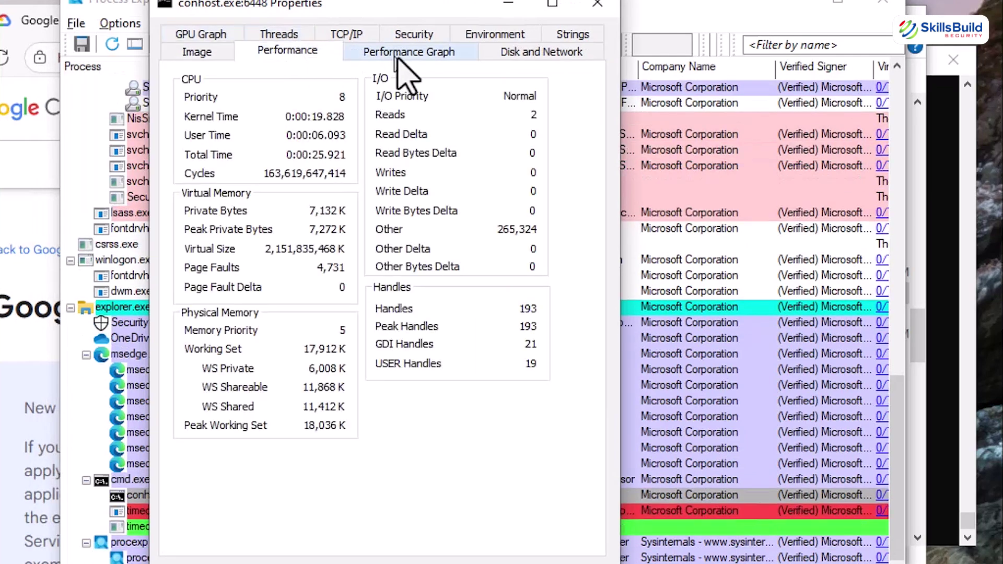
{"action": "left_click", "coordinate": [400, 57]}
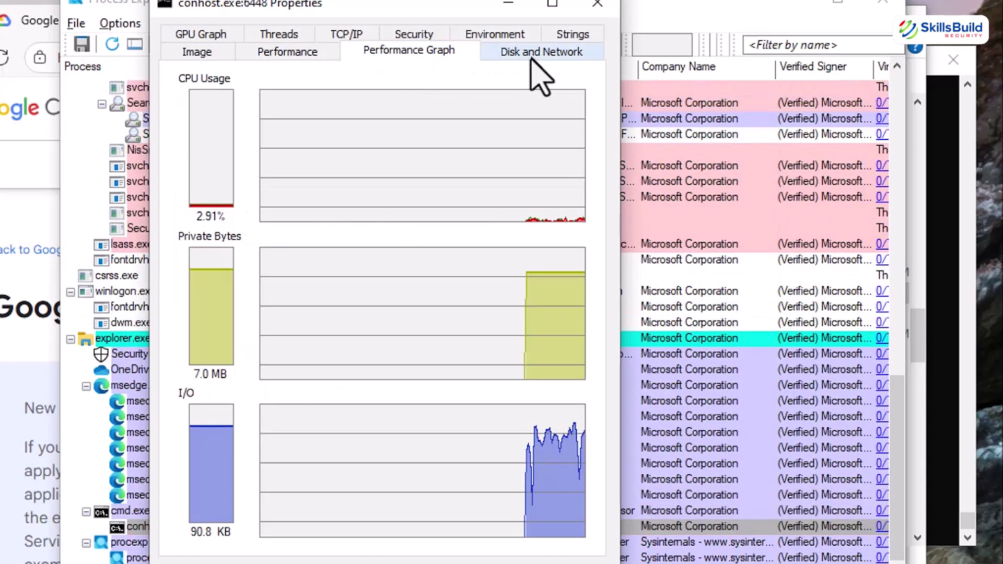
{"action": "left_click", "coordinate": [532, 59]}
{"action": "left_click", "coordinate": [570, 33]}
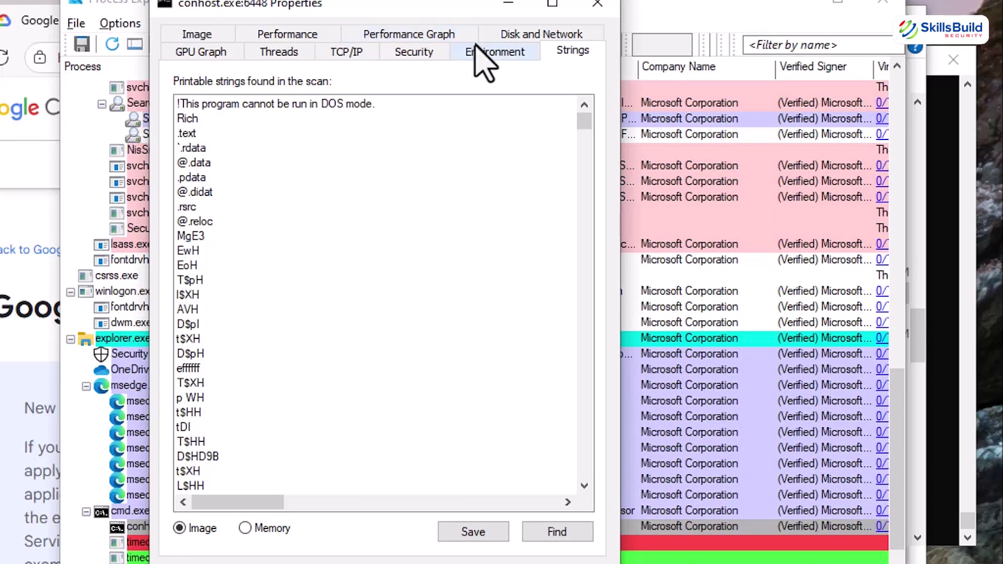
{"action": "left_click", "coordinate": [478, 57]}
{"action": "key", "text": "ctrl+shift+Tab"}
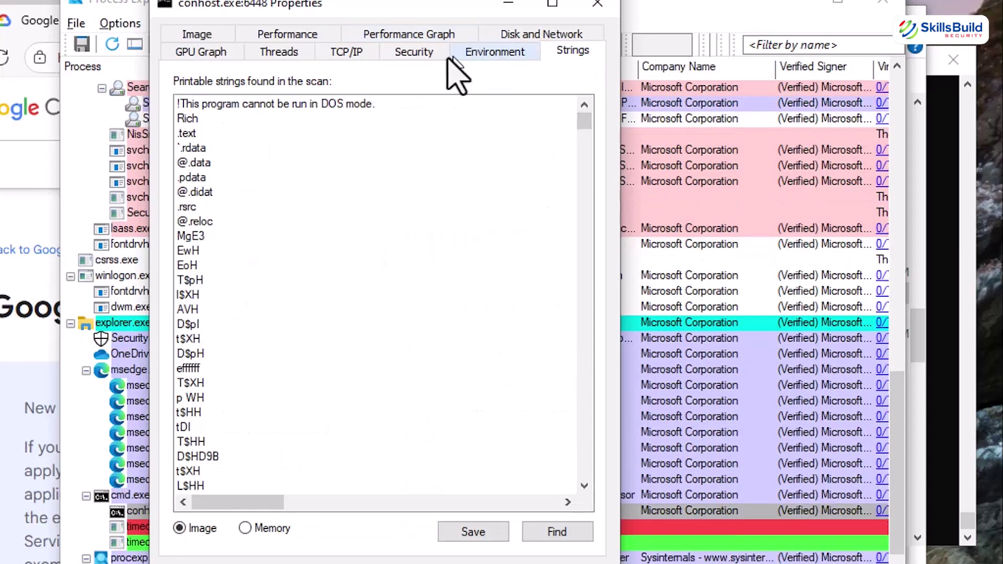
Kill conhost.exe with Kill Process, confirm, dismiss the timeout.exe error, then close Process Explorer.
{"action": "left_click", "coordinate": [411, 57]}
{"action": "right_click", "coordinate": [162, 264]}
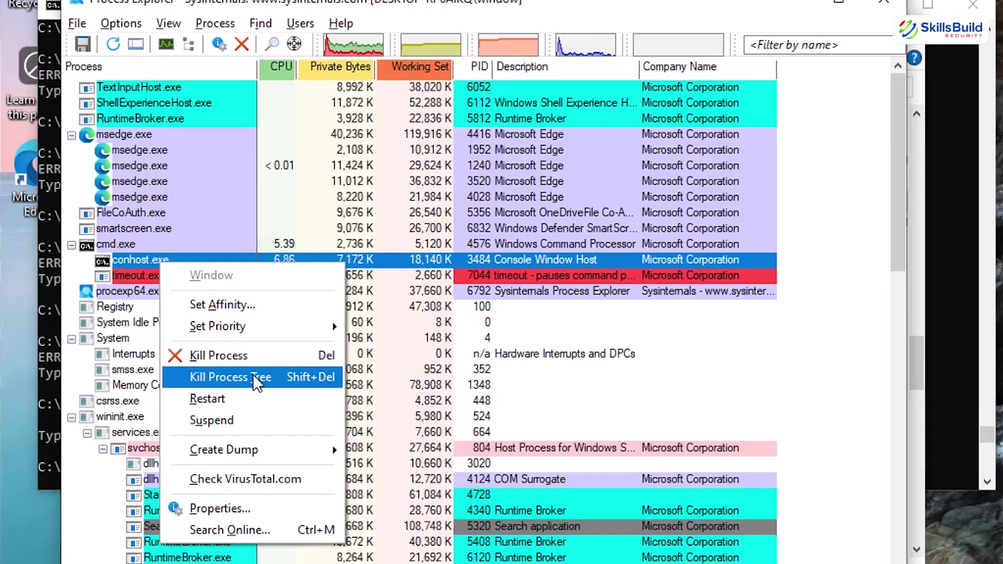
{"action": "left_click", "coordinate": [264, 356]}
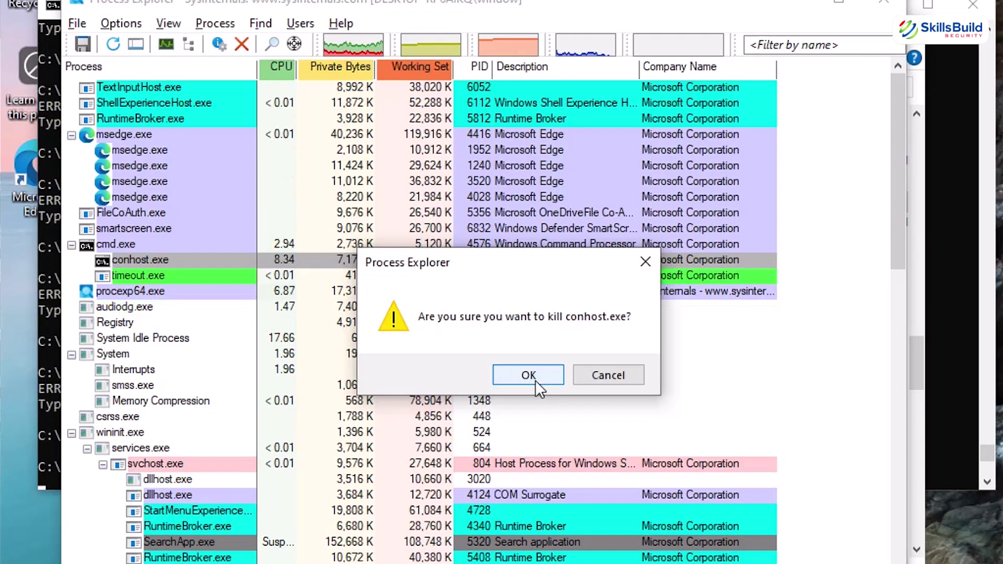
{"action": "left_click", "coordinate": [535, 380]}
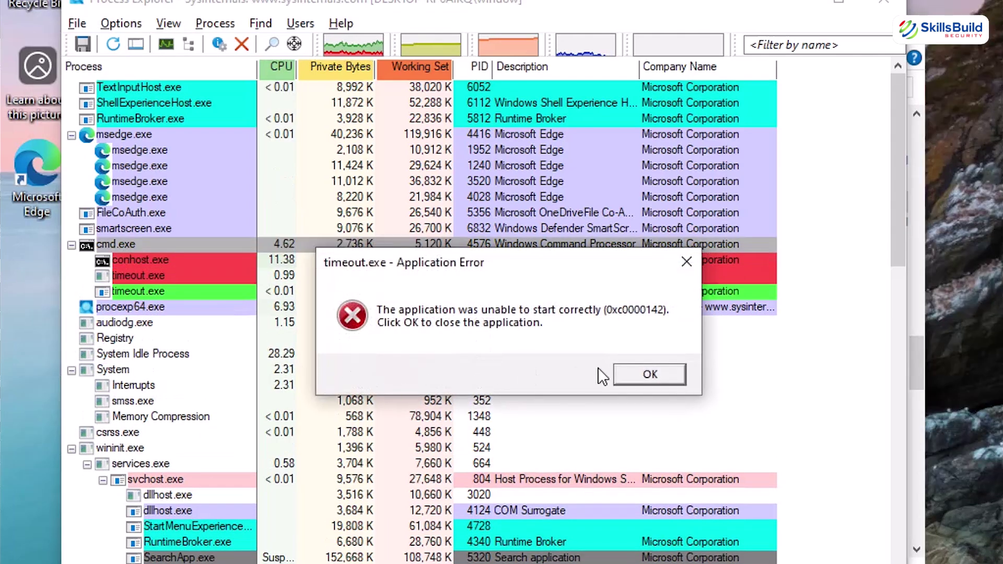
{"action": "left_click", "coordinate": [651, 374]}
{"action": "left_click", "coordinate": [129, 245]}
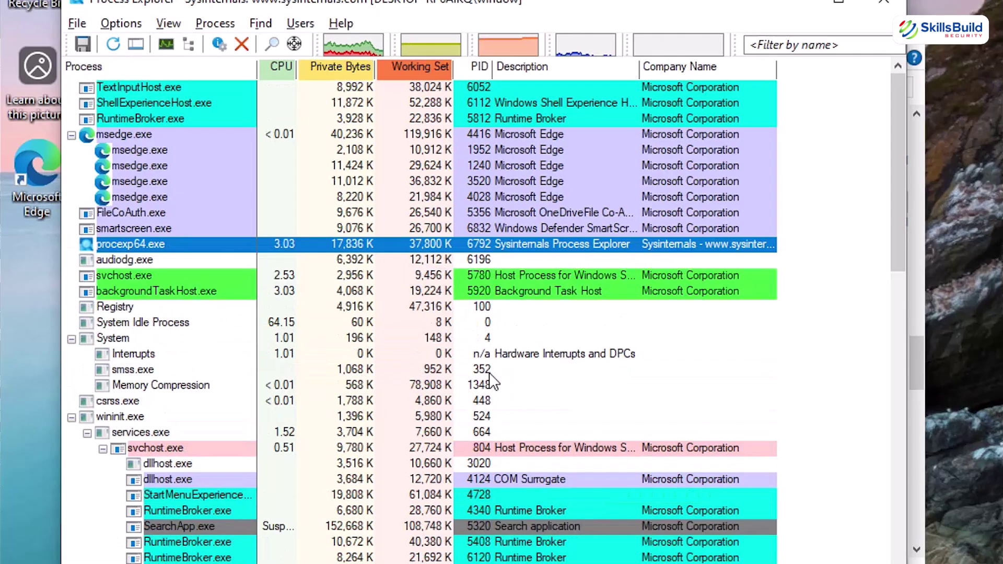
{"action": "left_click", "coordinate": [874, 5]}
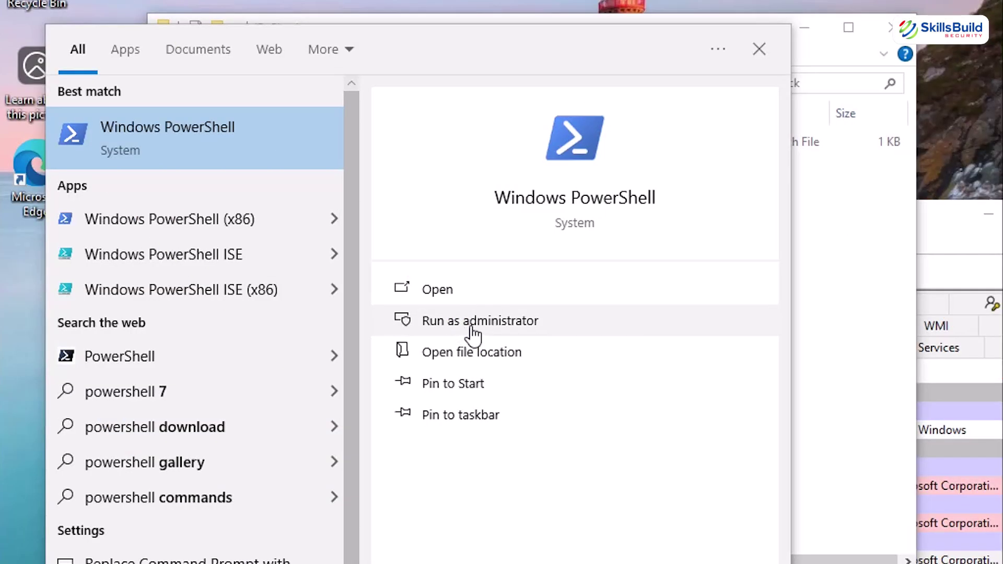
Choose Run as administrator on the PowerShell result in Start search.
{"action": "left_click", "coordinate": [471, 327]}
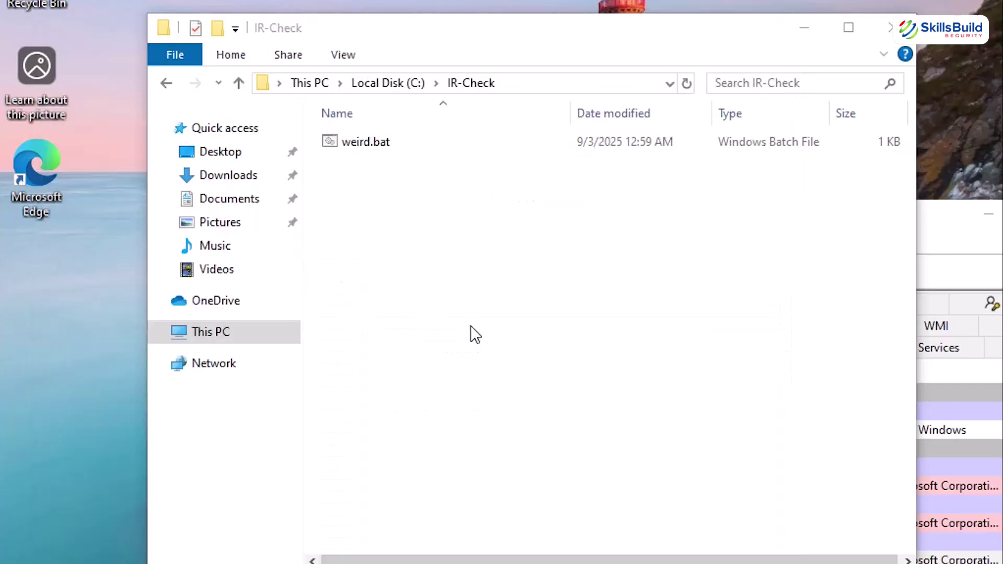
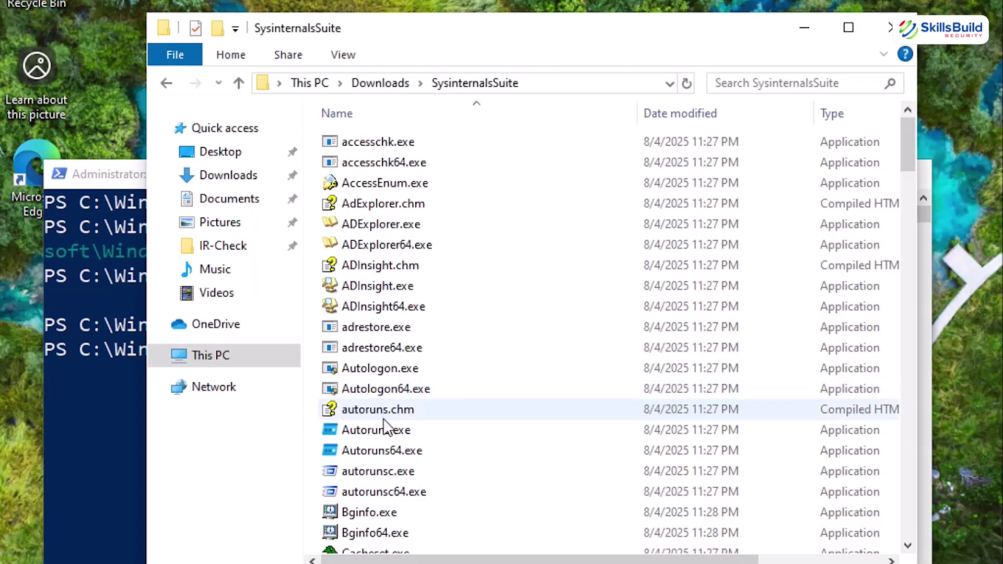
Run Autoruns64.exe as administrator and approve the UAC elevation prompt.
{"action": "left_click", "coordinate": [389, 450]}
{"action": "right_click", "coordinate": [389, 455]}
{"action": "left_click", "coordinate": [468, 100]}
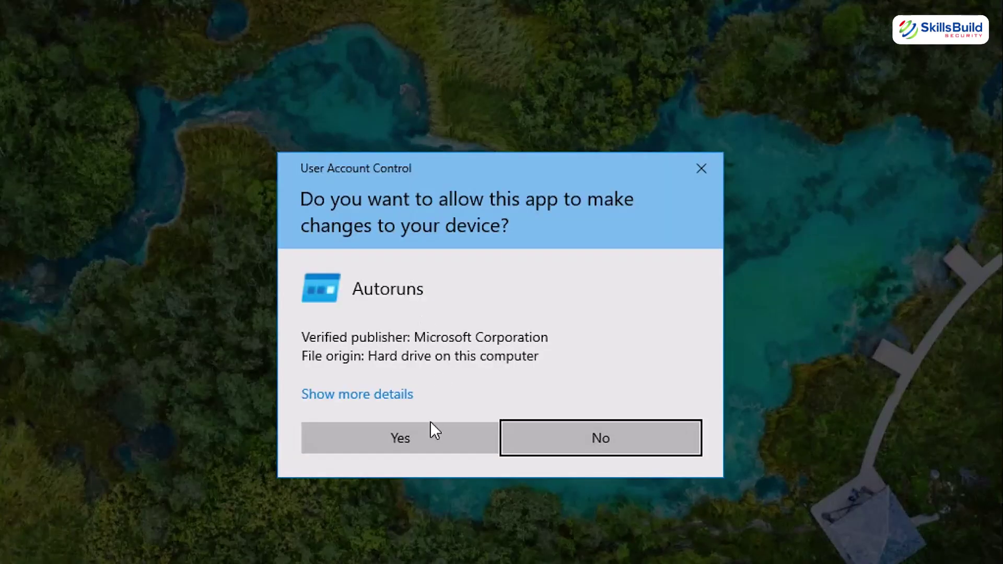
{"action": "left_click", "coordinate": [429, 435]}
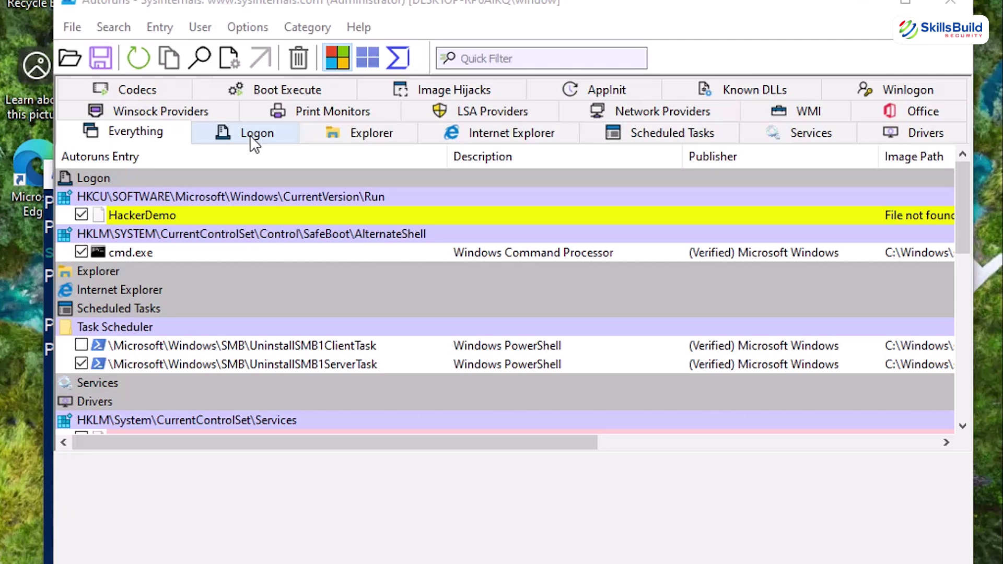
Switch Autoruns to the Logon tab and select the HackerDemo entry to see its details.
{"action": "left_click", "coordinate": [255, 142]}
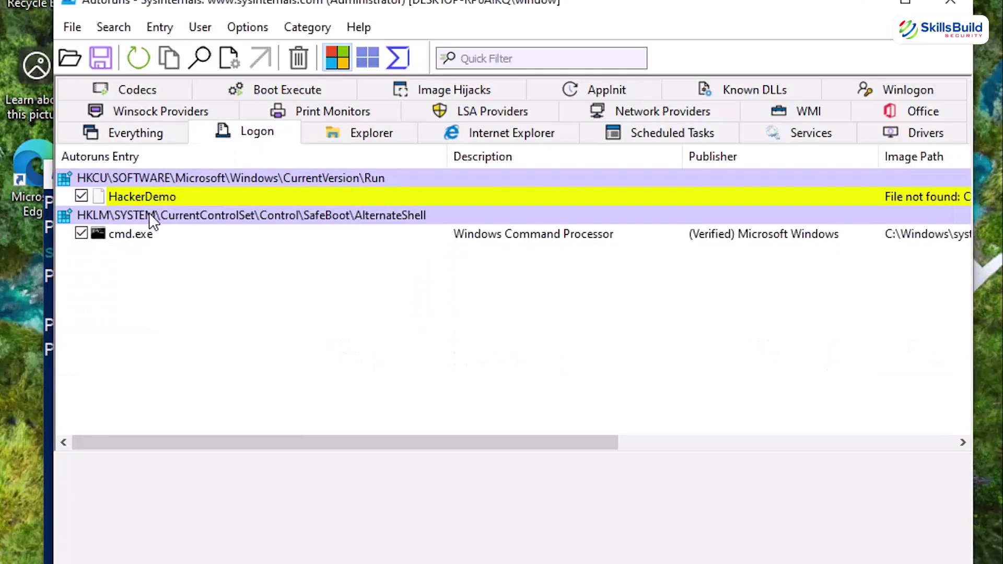
{"action": "left_click", "coordinate": [140, 199]}
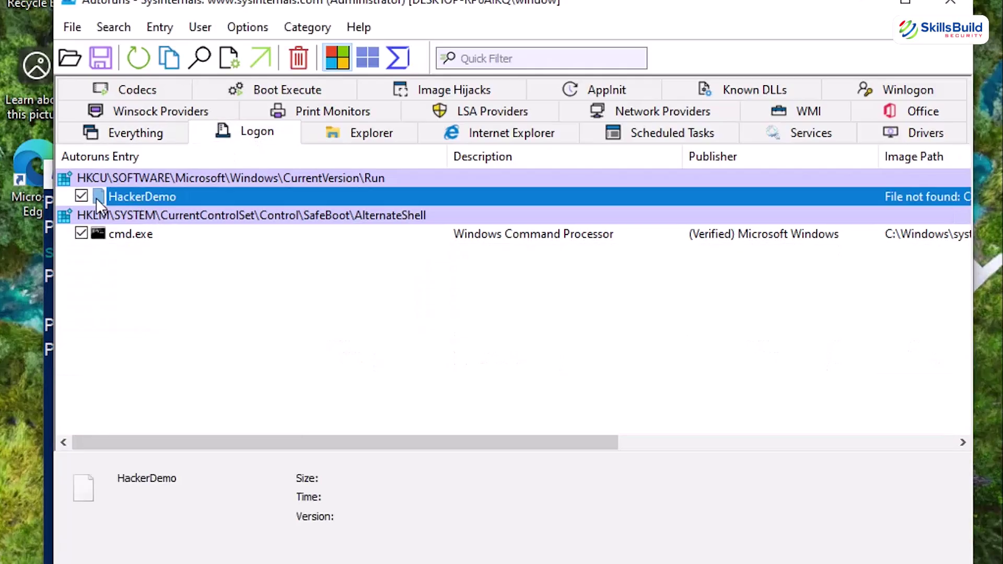
Jump from HackerDemo to its HKCU Run key in Registry Editor, then return to Autoruns.
{"action": "right_click", "coordinate": [304, 201]}
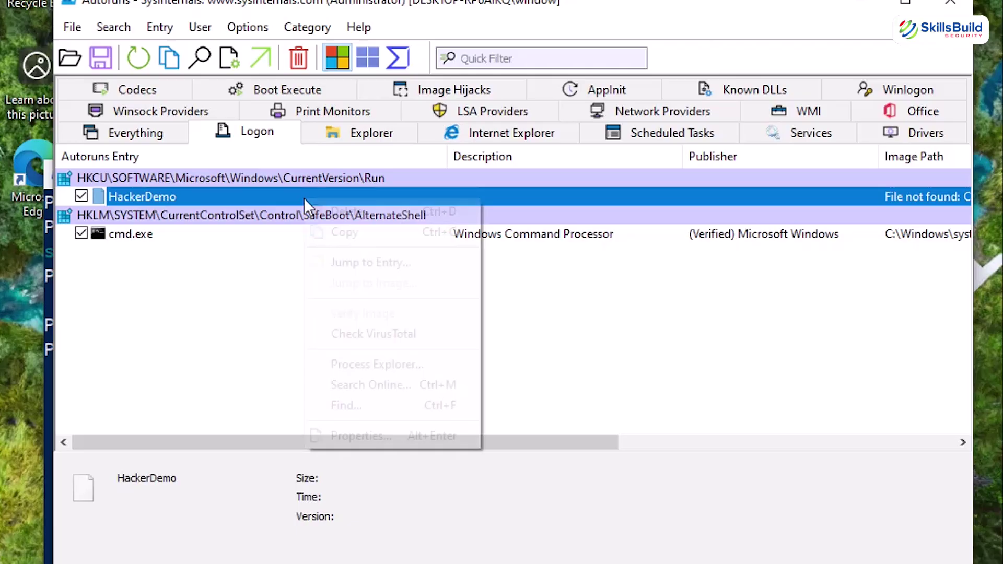
{"action": "left_click", "coordinate": [364, 264]}
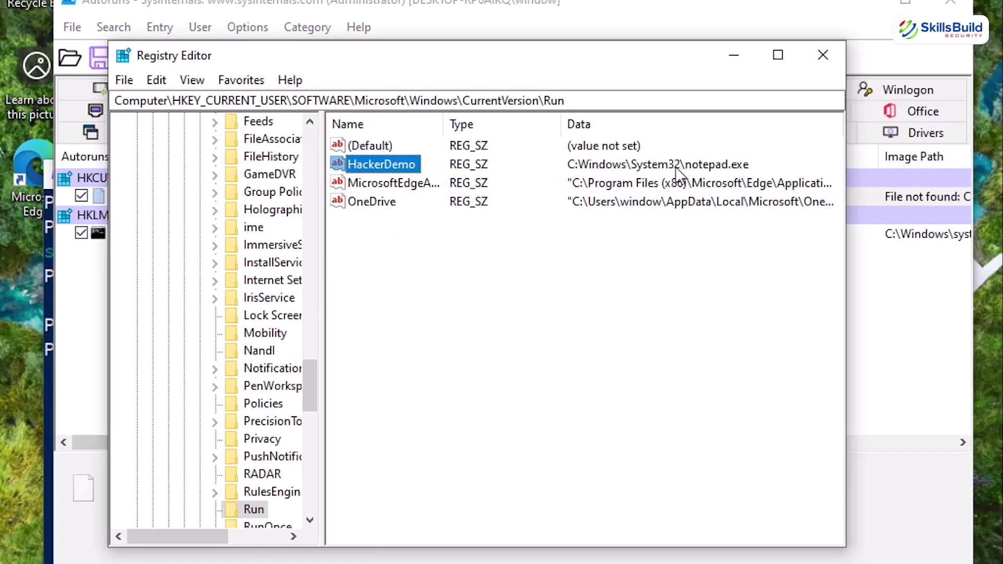
{"action": "key", "text": "alt+Tab"}
Delete the HackerDemo startup entry from Autoruns and confirm the deletion.
{"action": "right_click", "coordinate": [173, 216]}
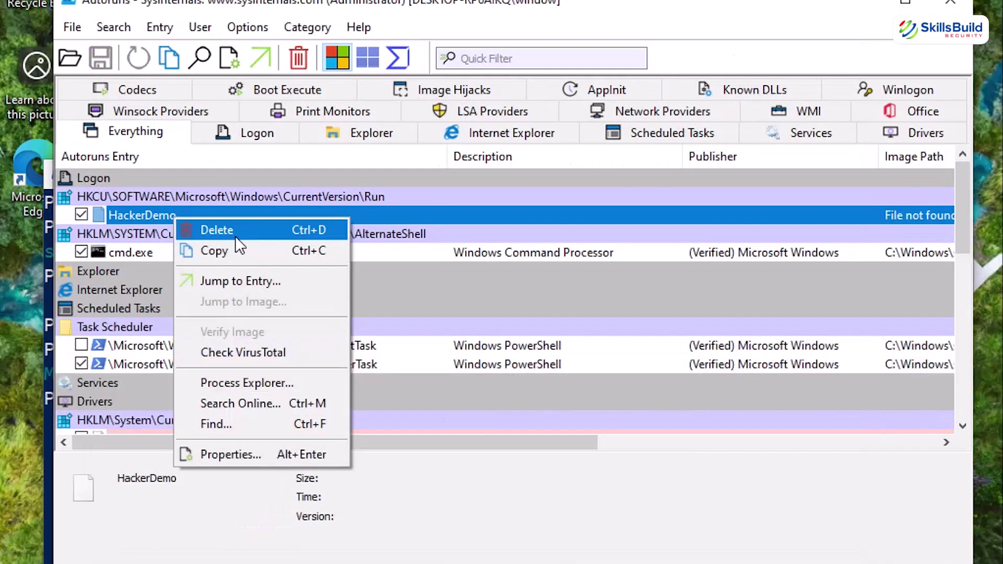
{"action": "left_click", "coordinate": [235, 221]}
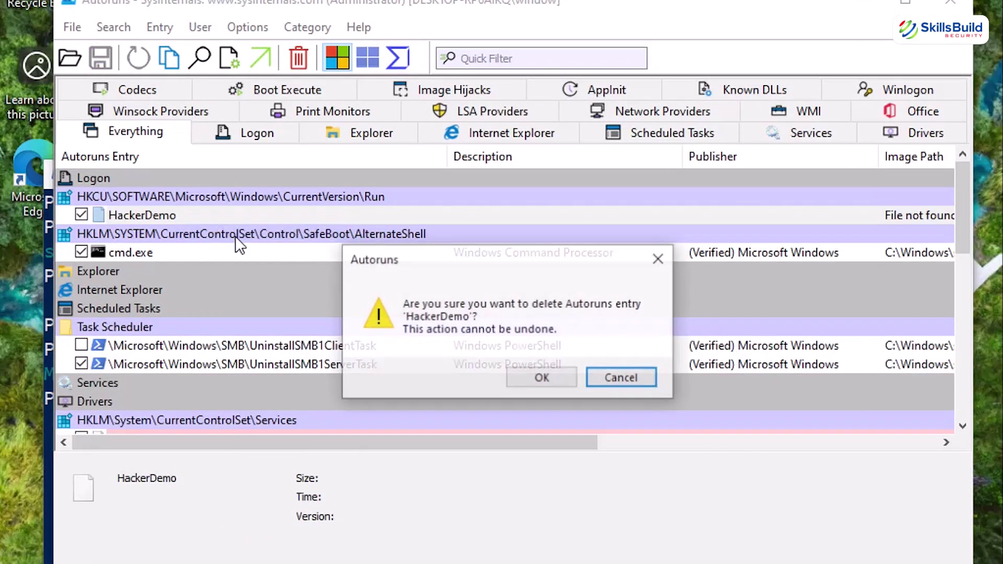
{"action": "left_click", "coordinate": [542, 379]}
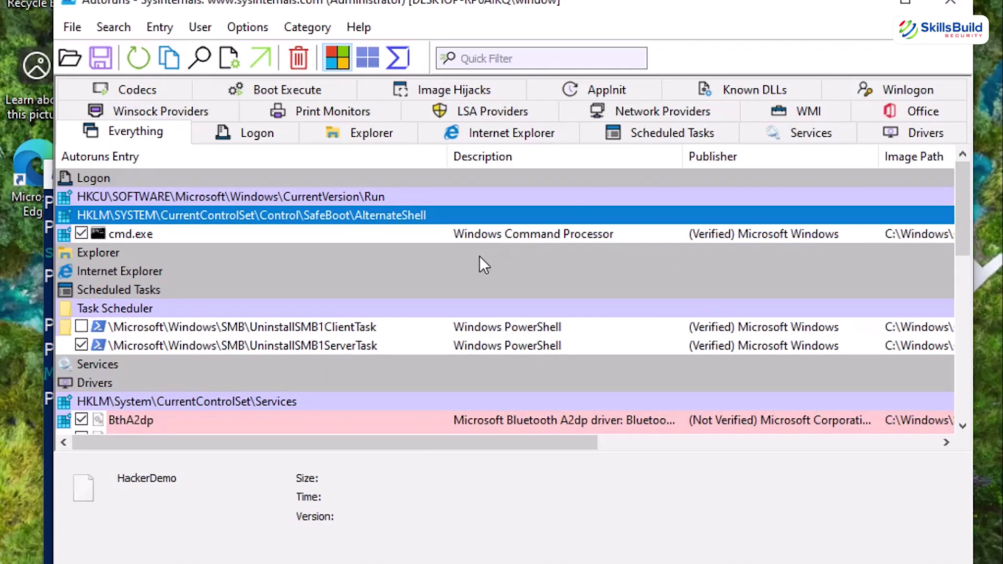
Go back to the Everything tab and refresh the Autoruns scan.
{"action": "left_click", "coordinate": [512, 234]}
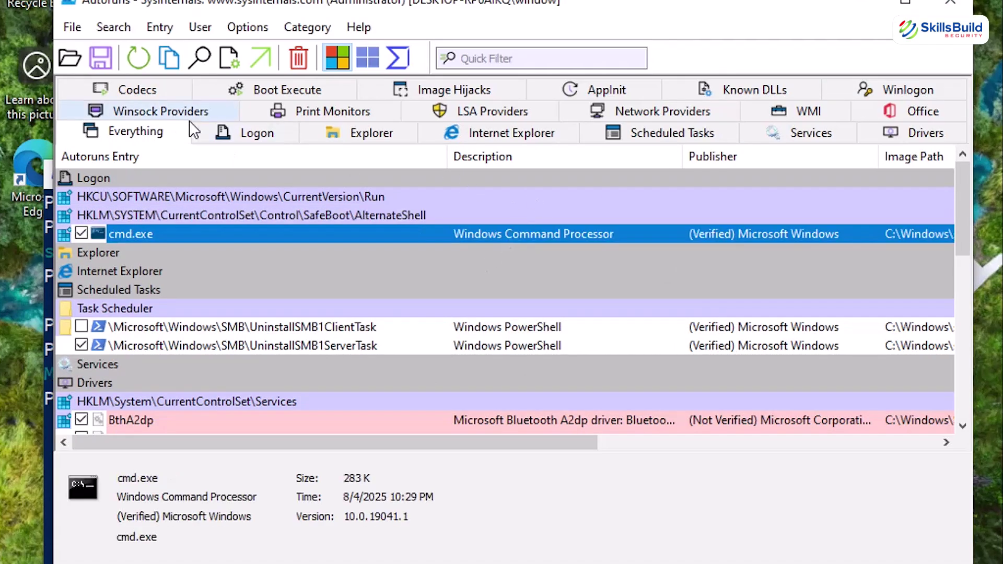
{"action": "left_click", "coordinate": [223, 132]}
{"action": "left_click", "coordinate": [145, 134]}
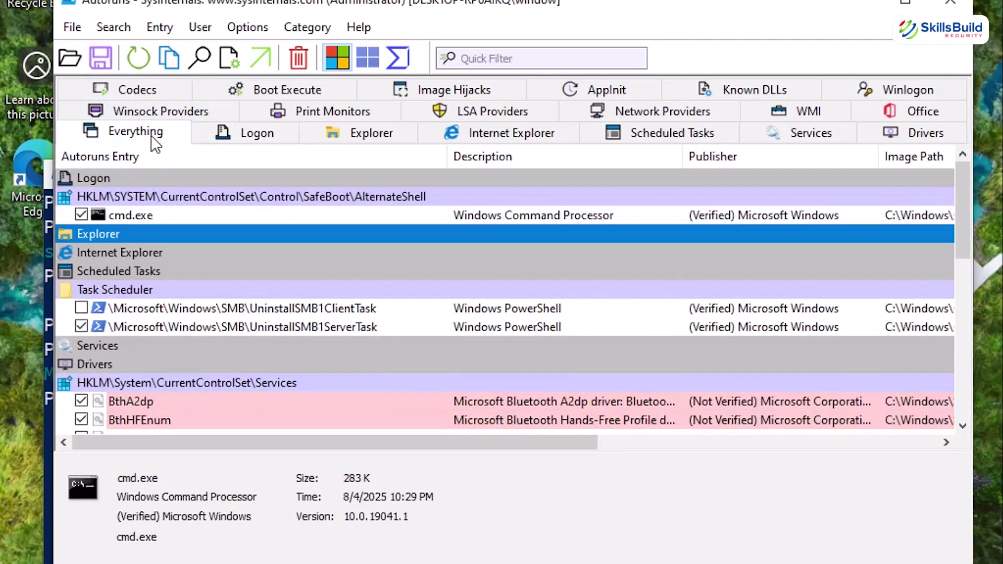
{"action": "left_click", "coordinate": [153, 56]}
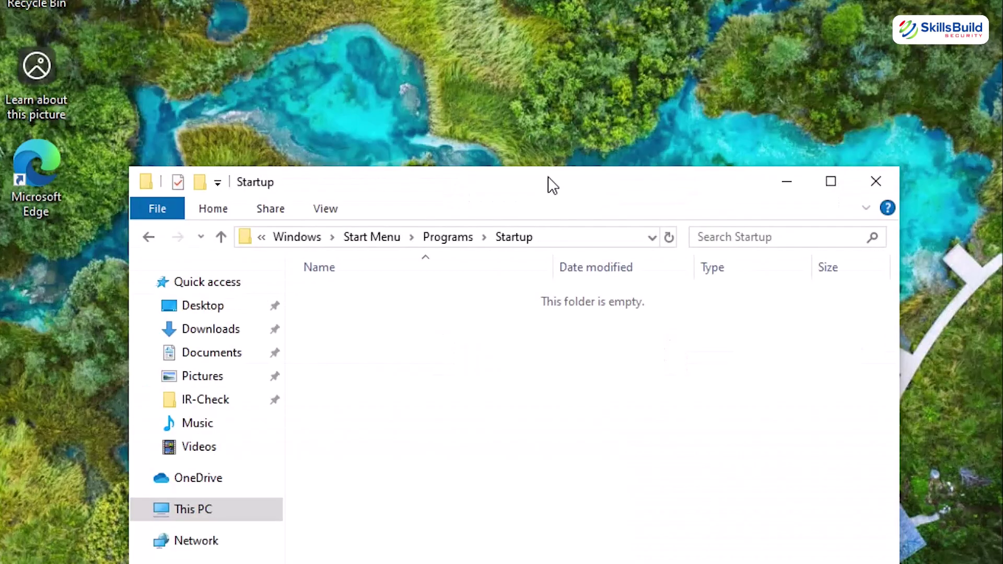
Move the empty Startup folder window higher up on screen.
{"action": "left_click_drag", "start_coordinate": [549, 116], "coordinate": [557, 0]}
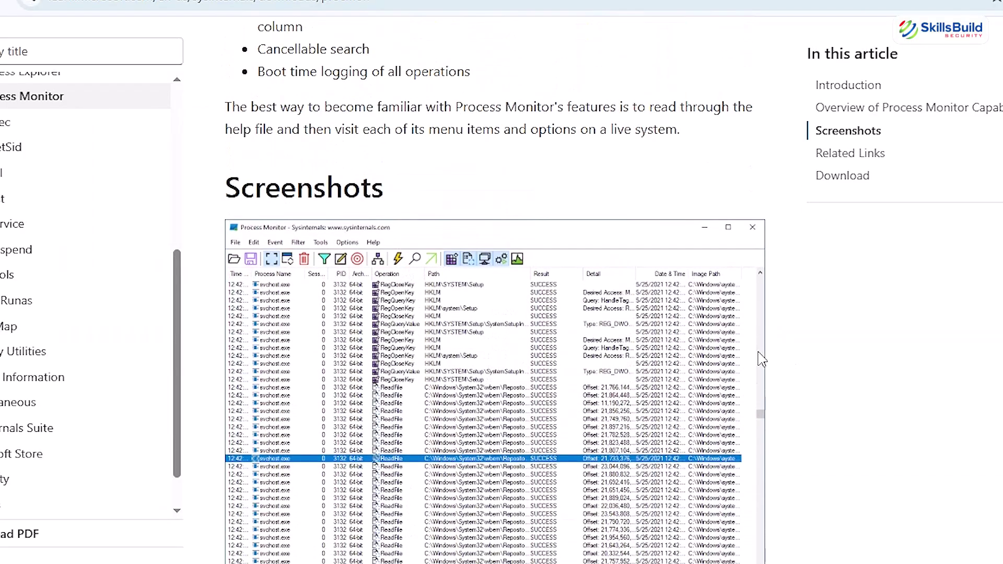
{"action": "scroll", "coordinate": [759, 355], "scroll_direction": "down", "scroll_amount": 3}
{"action": "scroll", "coordinate": [758, 356], "scroll_direction": "up", "scroll_amount": 6}
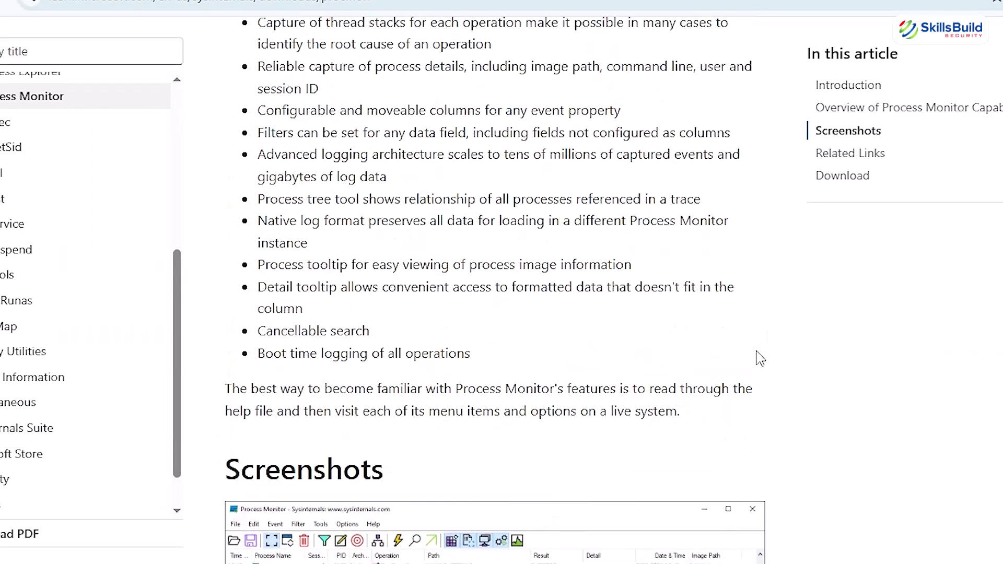
{"action": "scroll", "coordinate": [758, 358], "scroll_direction": "up", "scroll_amount": 10}
{"action": "scroll", "coordinate": [756, 355], "scroll_direction": "down", "scroll_amount": 3}
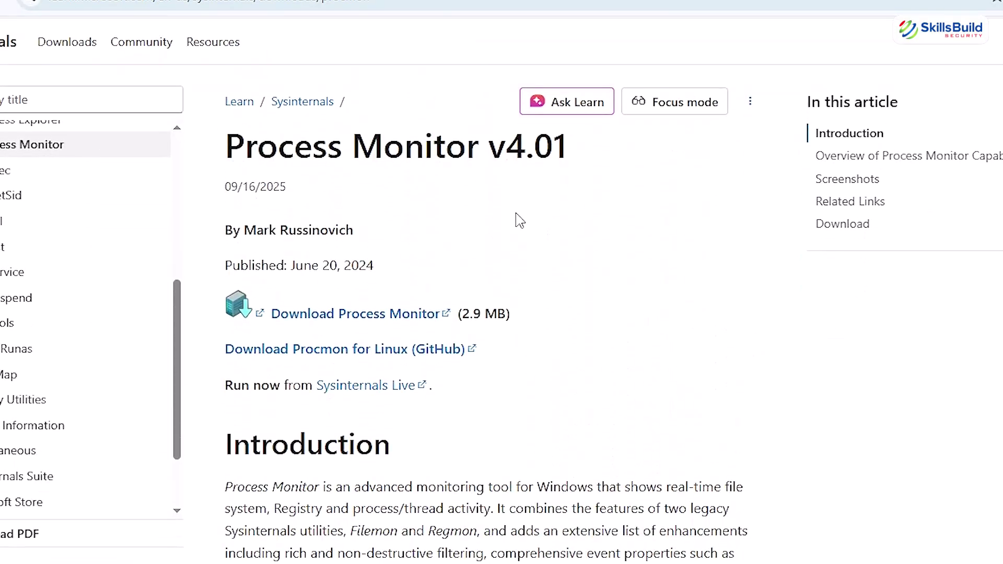
{"action": "left_click_drag", "start_coordinate": [224, 146], "coordinate": [575, 147]}
{"action": "left_click", "coordinate": [607, 220]}
{"action": "scroll", "coordinate": [759, 356], "scroll_direction": "up", "scroll_amount": 3}
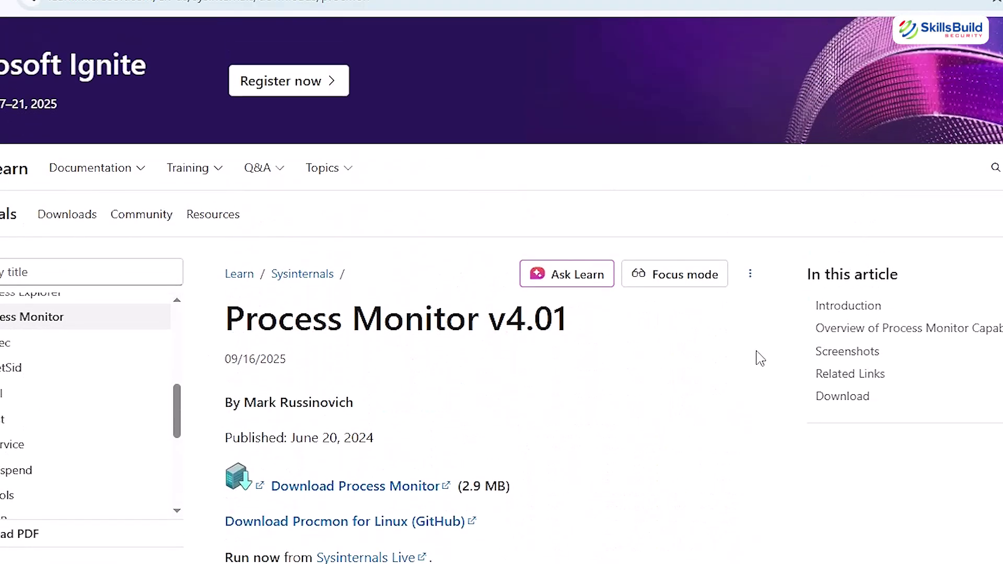
{"action": "scroll", "coordinate": [761, 358], "scroll_direction": "down", "scroll_amount": 20}
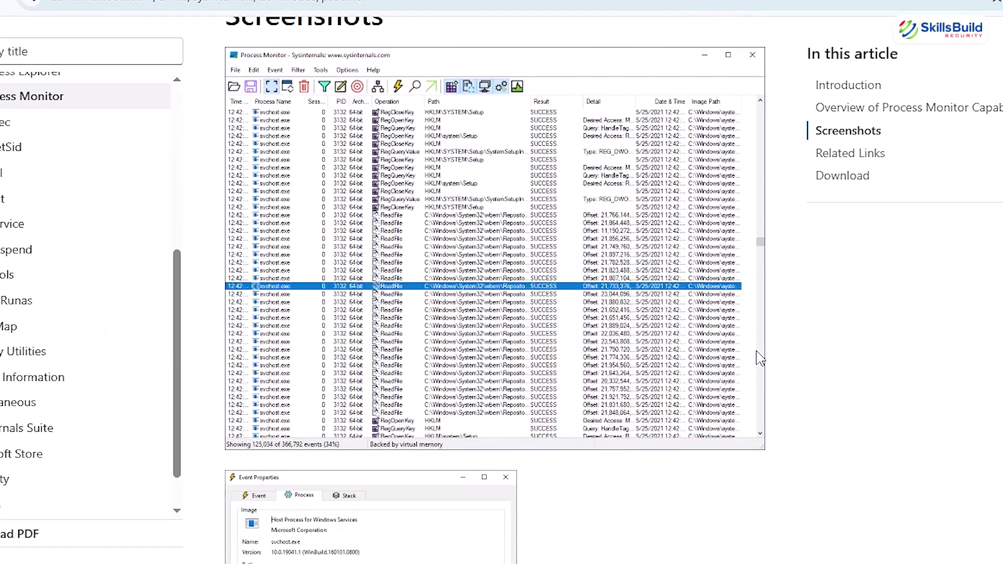
{"action": "scroll", "coordinate": [760, 358], "scroll_direction": "up", "scroll_amount": 3}
{"action": "scroll", "coordinate": [761, 359], "scroll_direction": "down", "scroll_amount": 2}
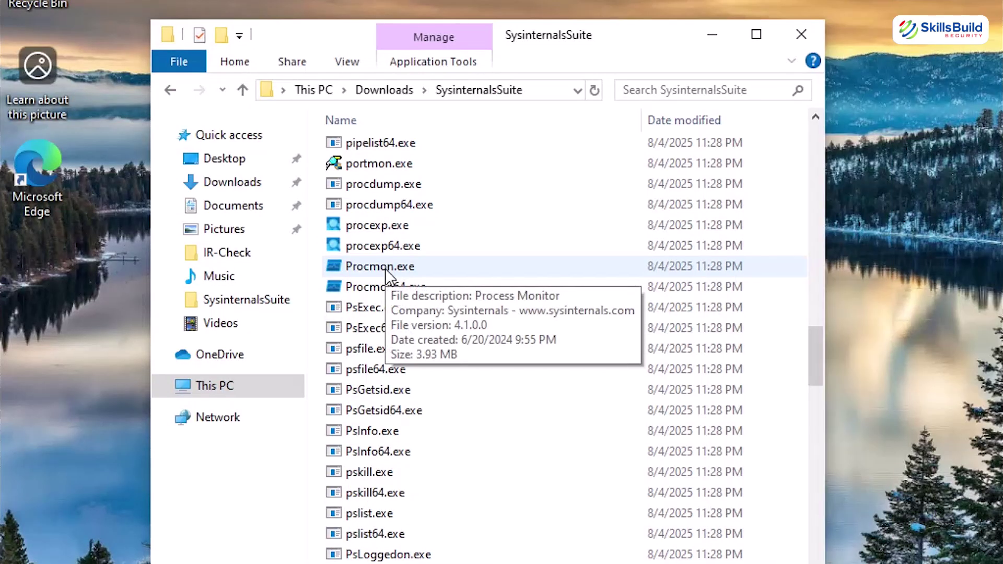
Run Procmon.exe from the SysinternalsSuite folder as administrator.
{"action": "right_click", "coordinate": [385, 268]}
{"action": "left_click", "coordinate": [471, 299]}
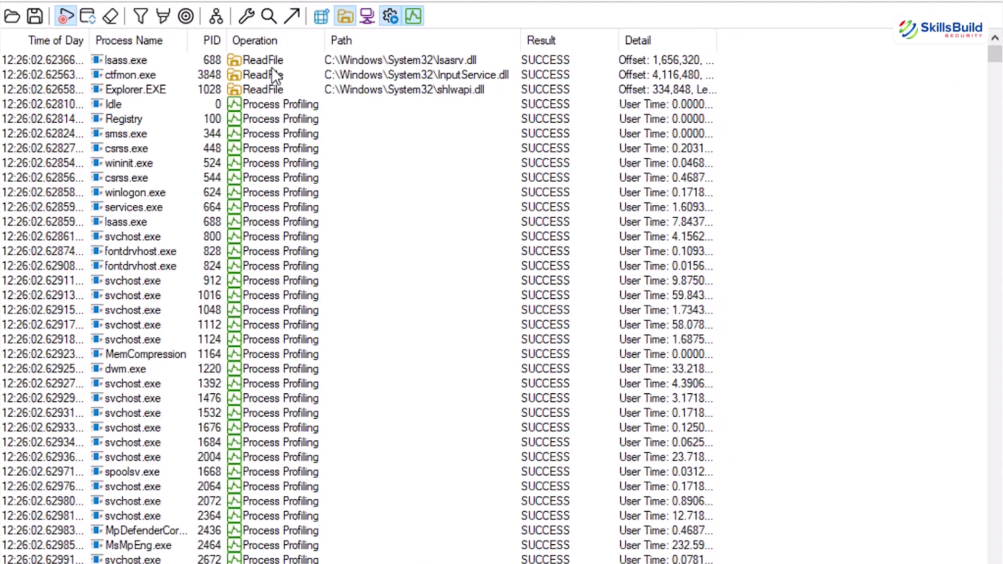
Dismiss the Find box, leave event capture stopped after toggling it, and clear all events.
{"action": "left_click", "coordinate": [270, 19]}
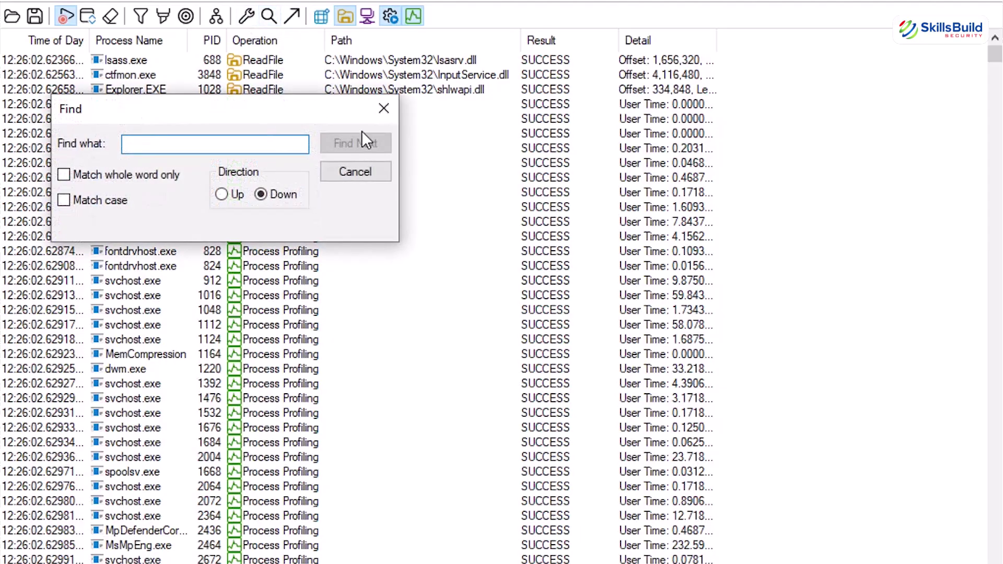
{"action": "left_click", "coordinate": [384, 109]}
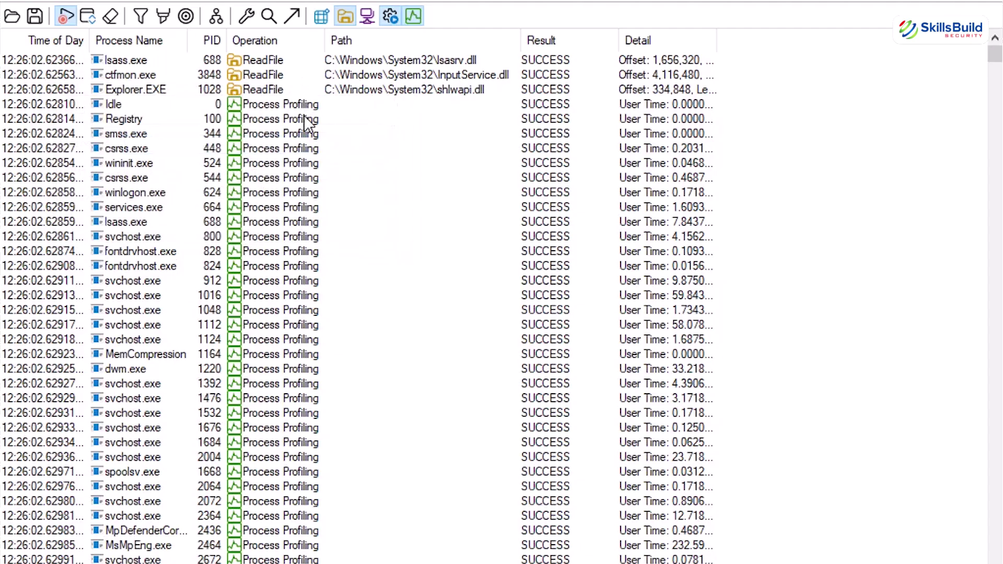
{"action": "key", "text": "ctrl+e"}
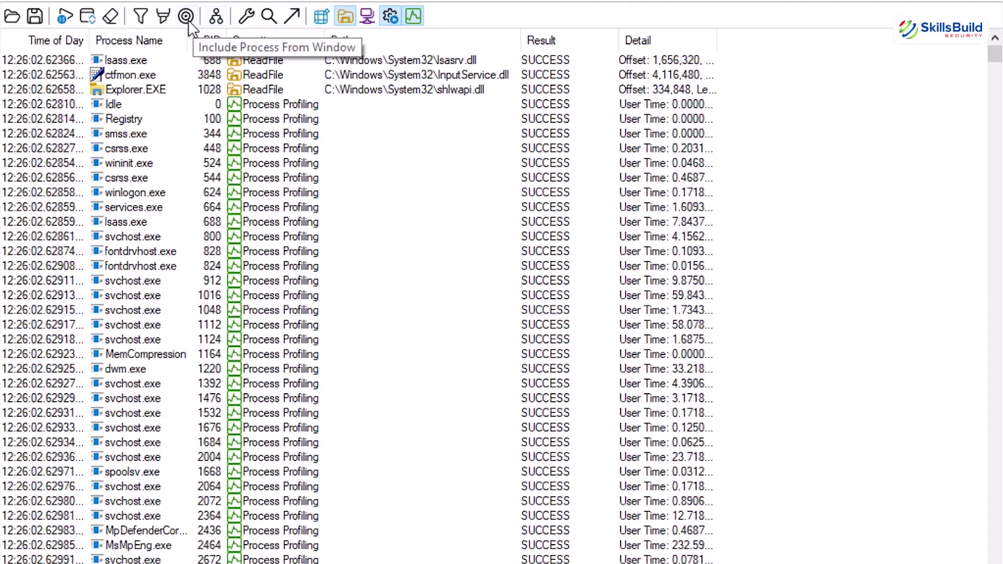
{"action": "left_click", "coordinate": [62, 21]}
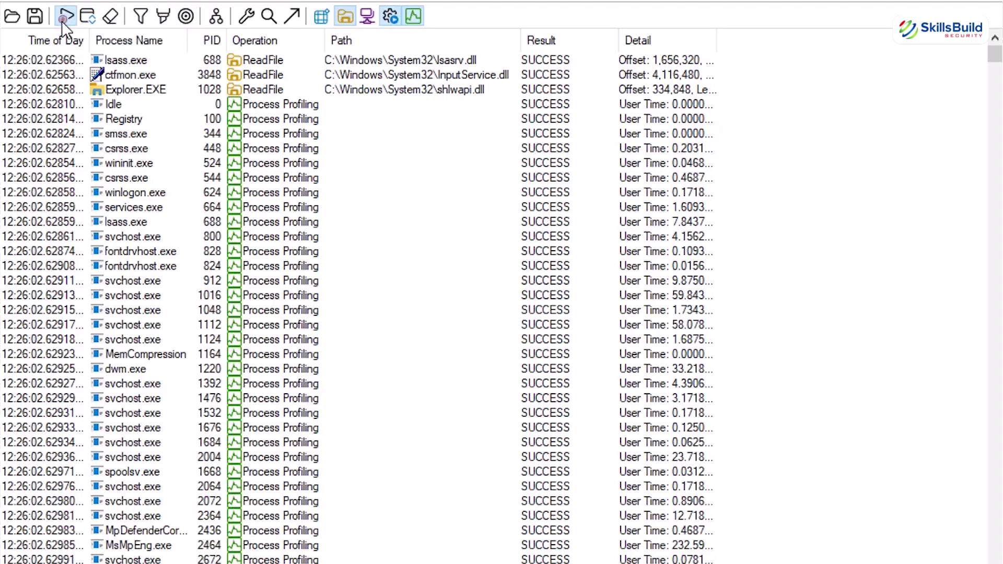
{"action": "left_click", "coordinate": [61, 21]}
{"action": "left_click", "coordinate": [113, 17]}
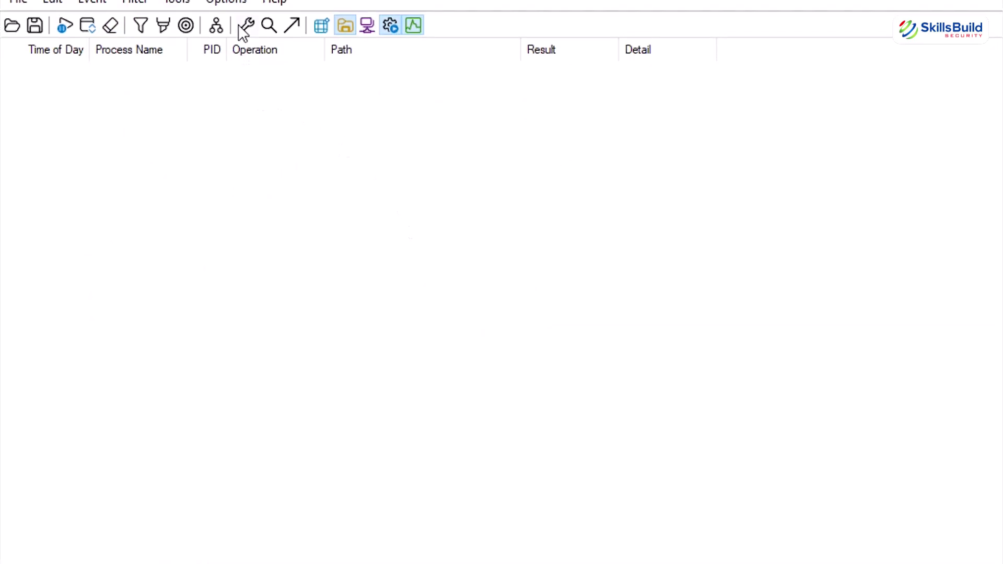
Add and apply a 'Process Name is svchost_demo.exe' Include filter in Process Monitor.
{"action": "left_click", "coordinate": [137, 33]}
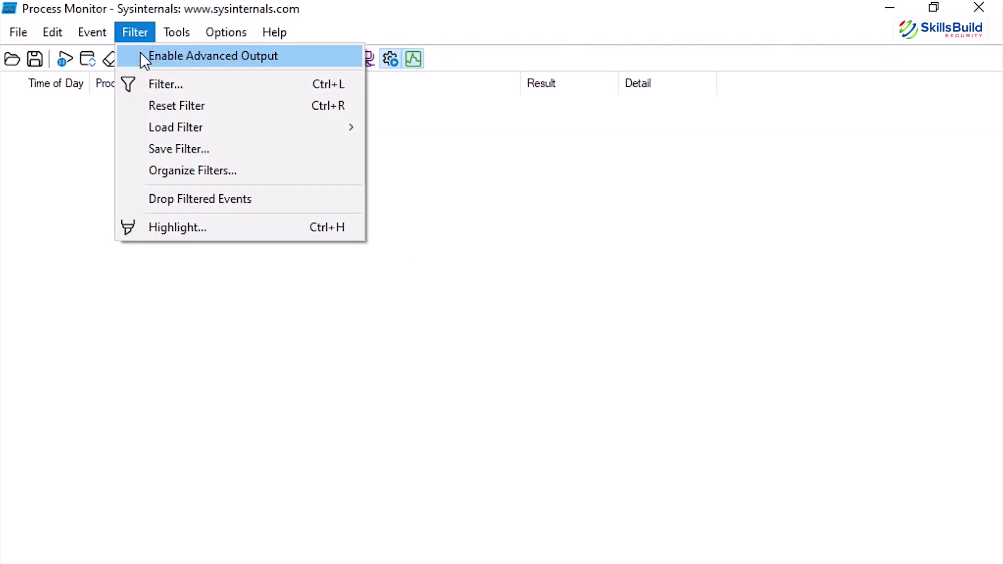
{"action": "left_click", "coordinate": [172, 87]}
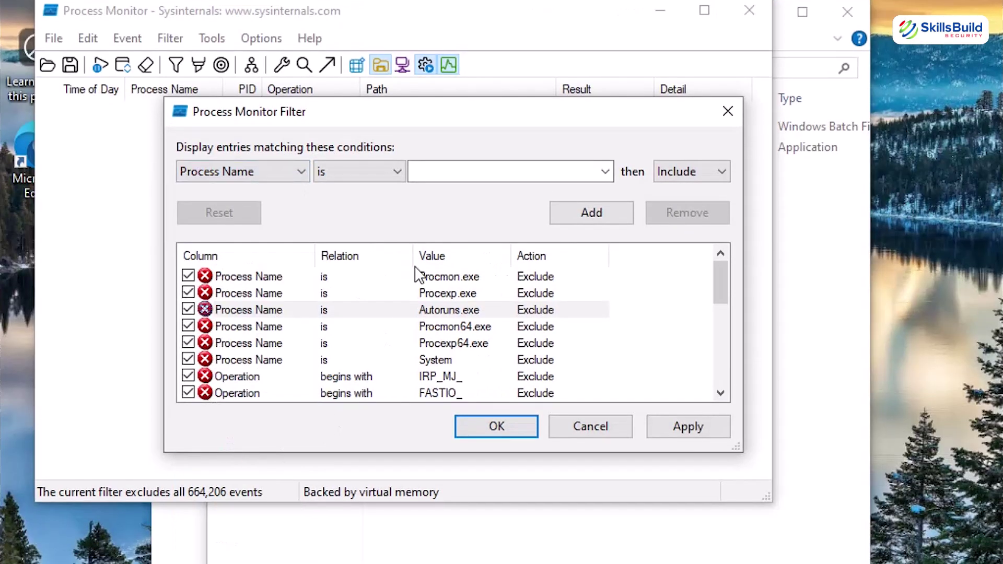
{"action": "left_click", "coordinate": [463, 173]}
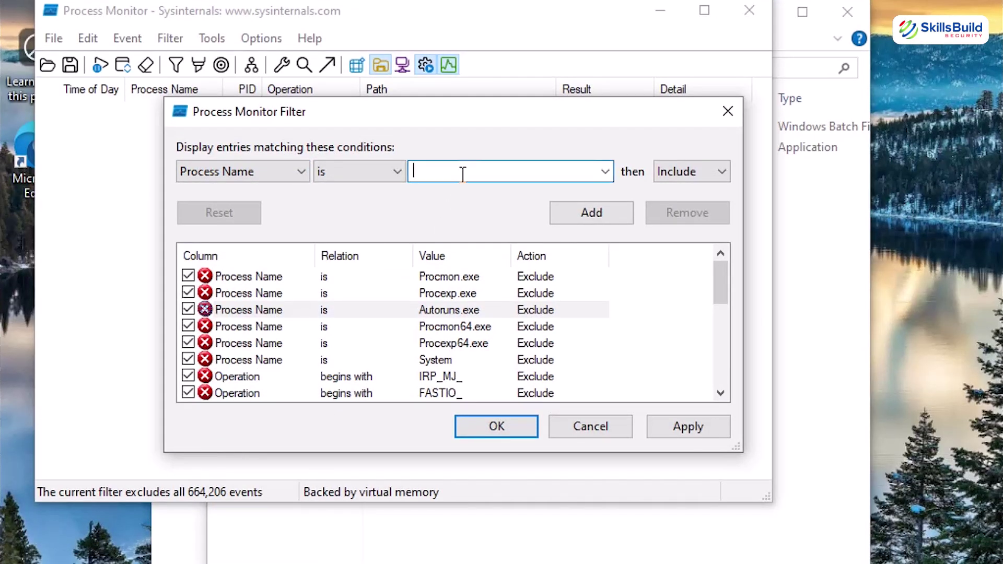
{"action": "type", "text": "svchost_demo.exe"}
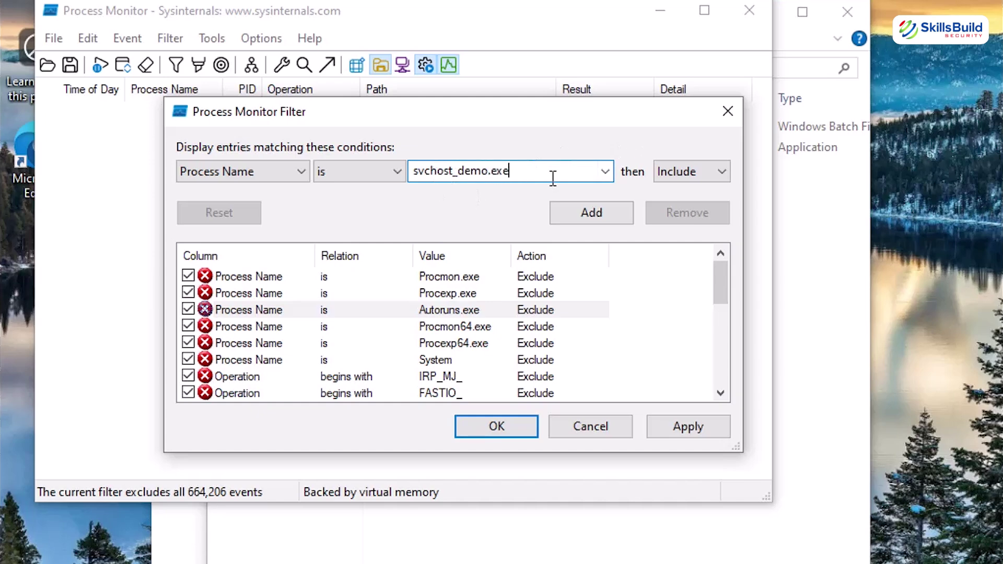
{"action": "left_click", "coordinate": [592, 213]}
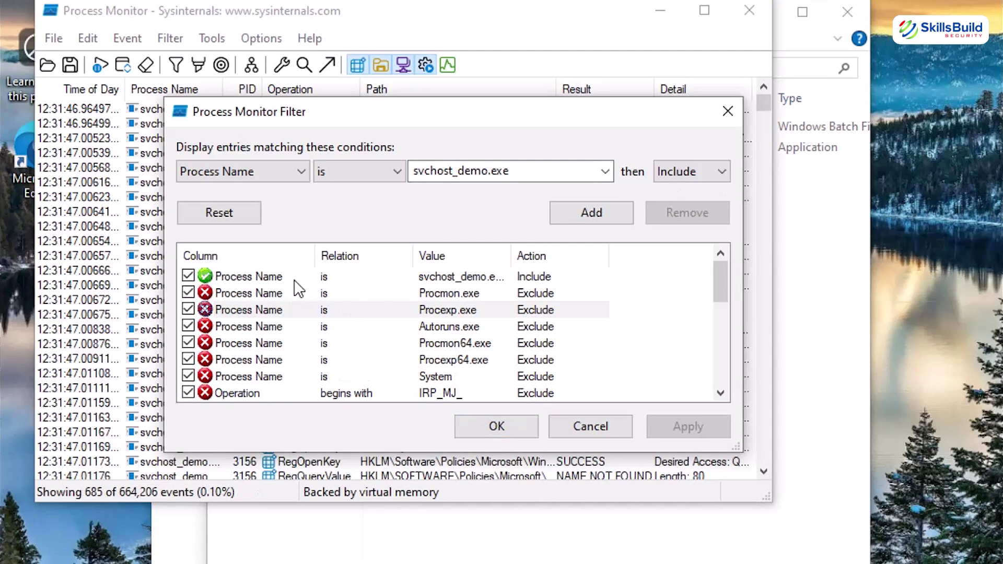
{"action": "left_click", "coordinate": [496, 427]}
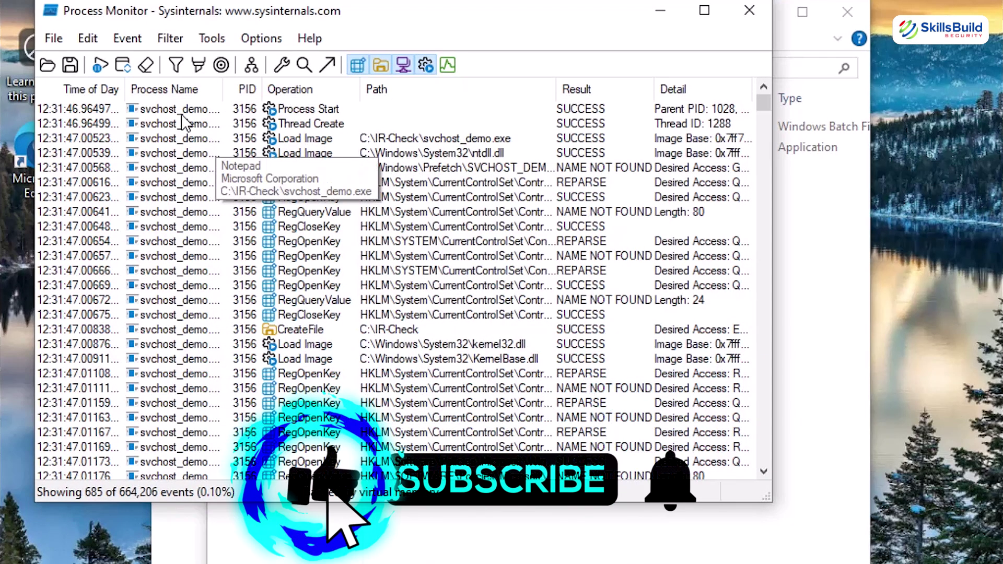
Resume capture and scroll through the 685 svchost_demo.exe events back to its Process Start.
{"action": "left_click", "coordinate": [99, 67]}
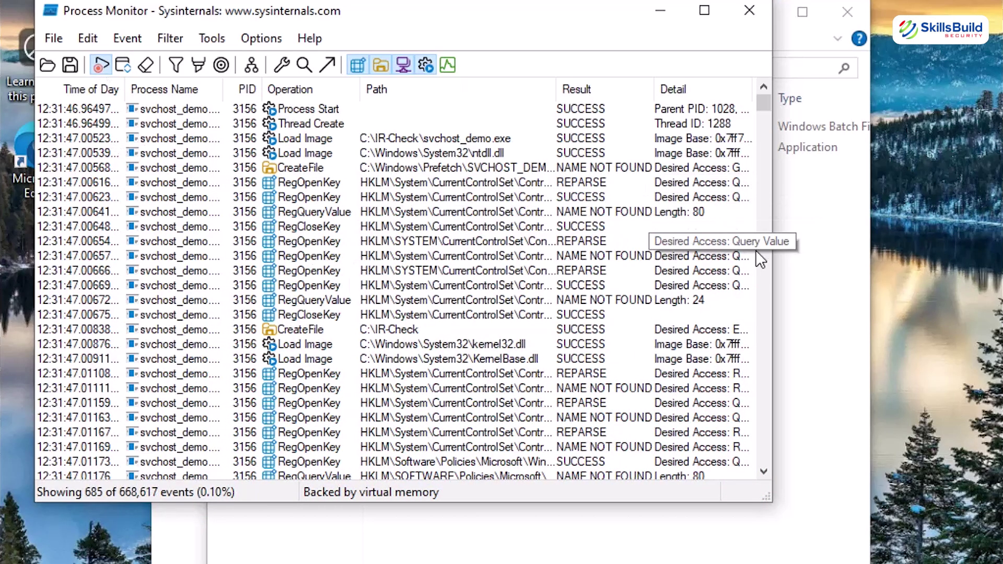
{"action": "scroll", "coordinate": [454, 366], "scroll_direction": "down", "scroll_amount": 6}
{"action": "scroll", "coordinate": [334, 386], "scroll_direction": "up", "scroll_amount": 4}
{"action": "scroll", "coordinate": [334, 386], "scroll_direction": "up", "scroll_amount": 3}
{"action": "scroll", "coordinate": [150, 237], "scroll_direction": "down", "scroll_amount": 8}
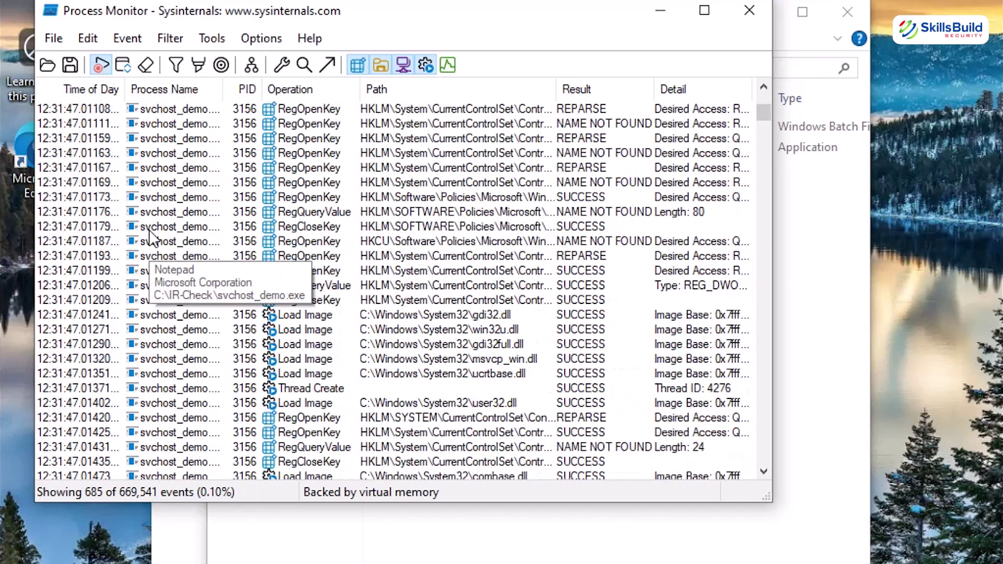
{"action": "scroll", "coordinate": [151, 246], "scroll_direction": "down", "scroll_amount": 13}
{"action": "scroll", "coordinate": [157, 301], "scroll_direction": "up", "scroll_amount": 7}
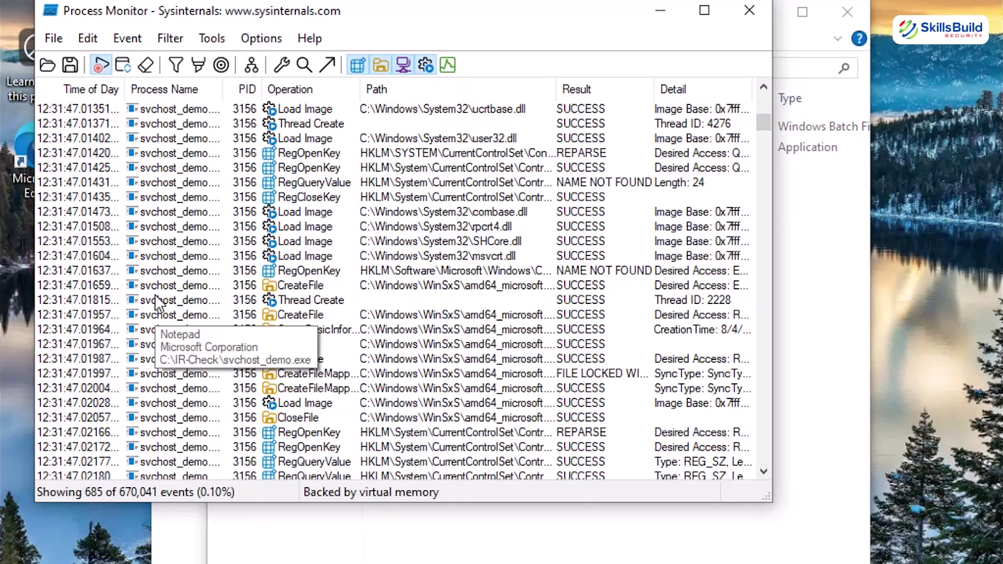
{"action": "scroll", "coordinate": [143, 152], "scroll_direction": "up", "scroll_amount": 10}
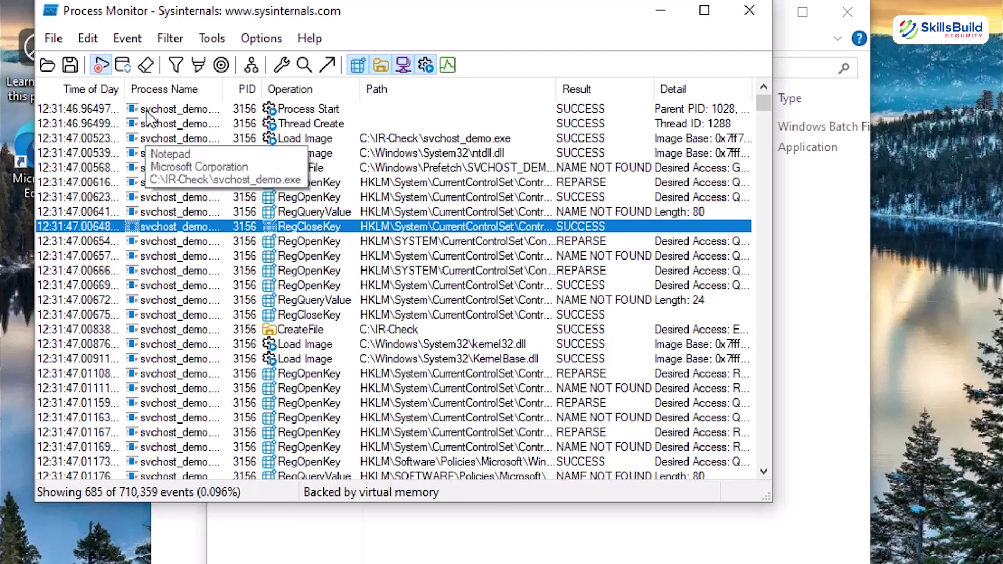
{"action": "double_click", "coordinate": [196, 109]}
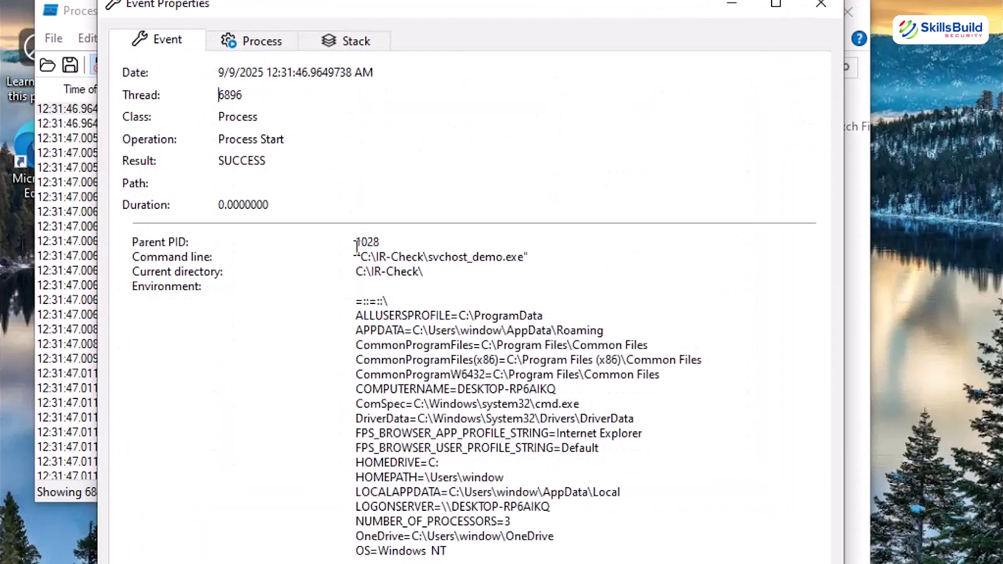
{"action": "left_click_drag", "start_coordinate": [356, 241], "coordinate": [621, 349]}
{"action": "left_click", "coordinate": [458, 404]}
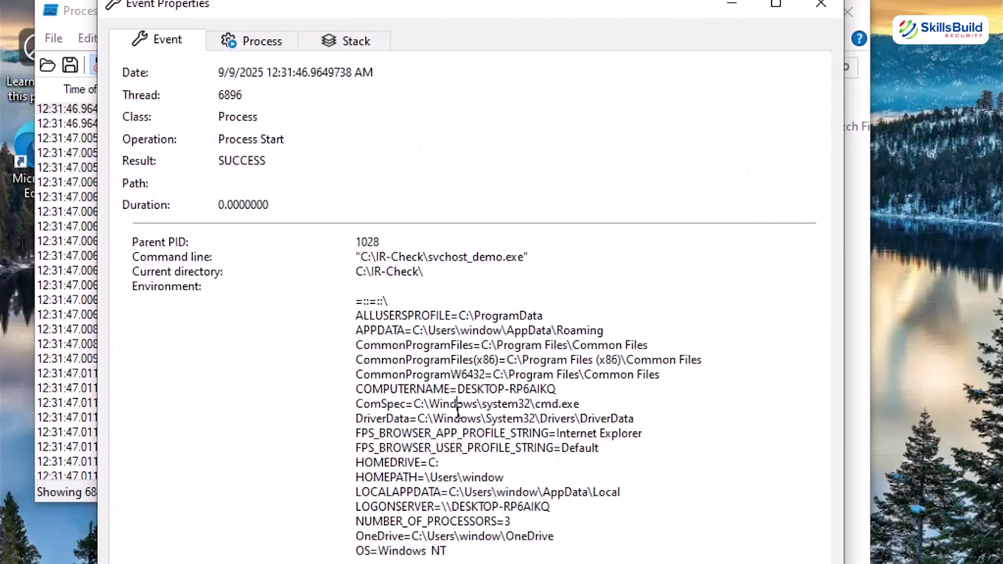
{"action": "left_click", "coordinate": [248, 47]}
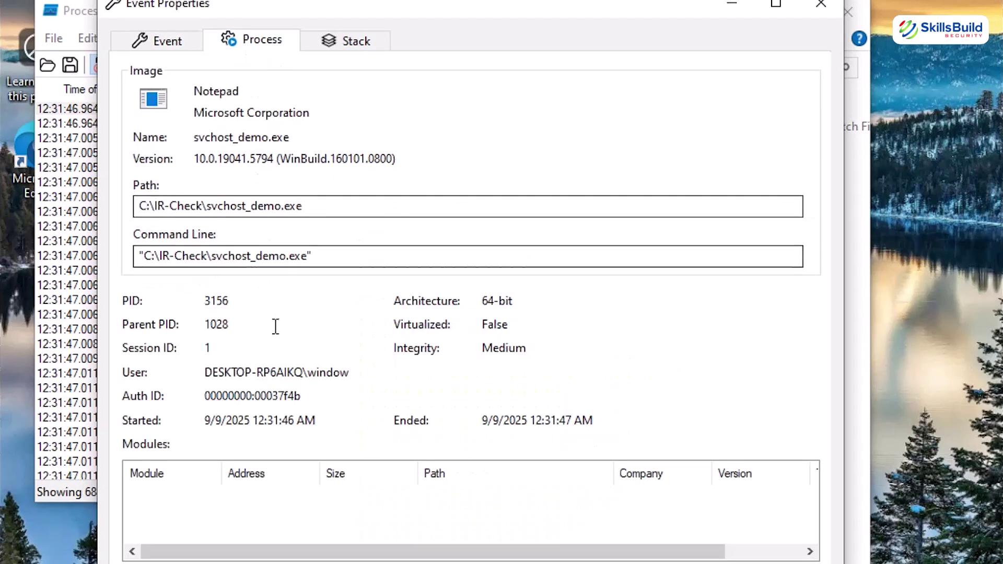
{"action": "left_click", "coordinate": [356, 40]}
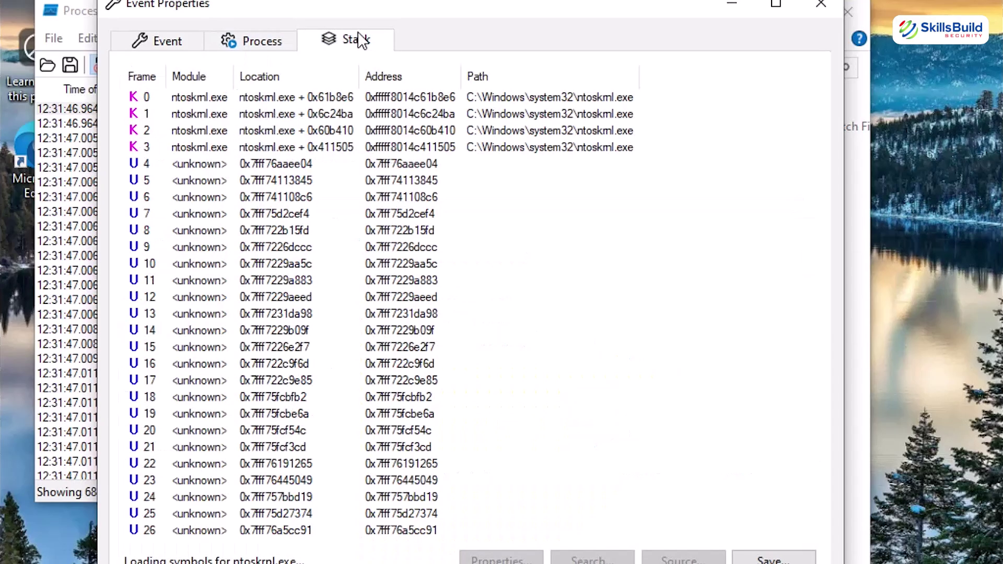
{"action": "left_click", "coordinate": [159, 45]}
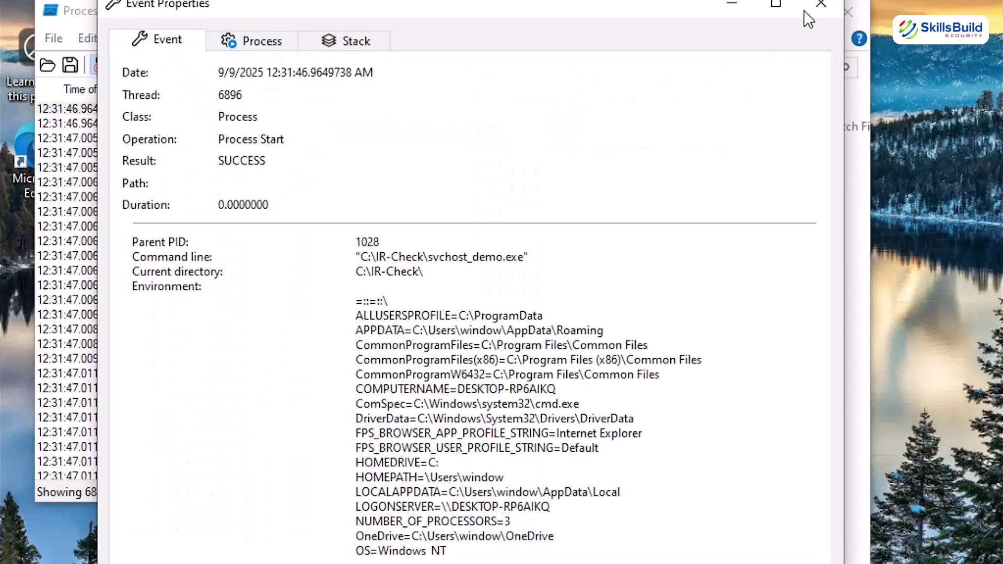
{"action": "left_click", "coordinate": [820, 5]}
{"action": "scroll", "coordinate": [256, 245], "scroll_direction": "down", "scroll_amount": 3}
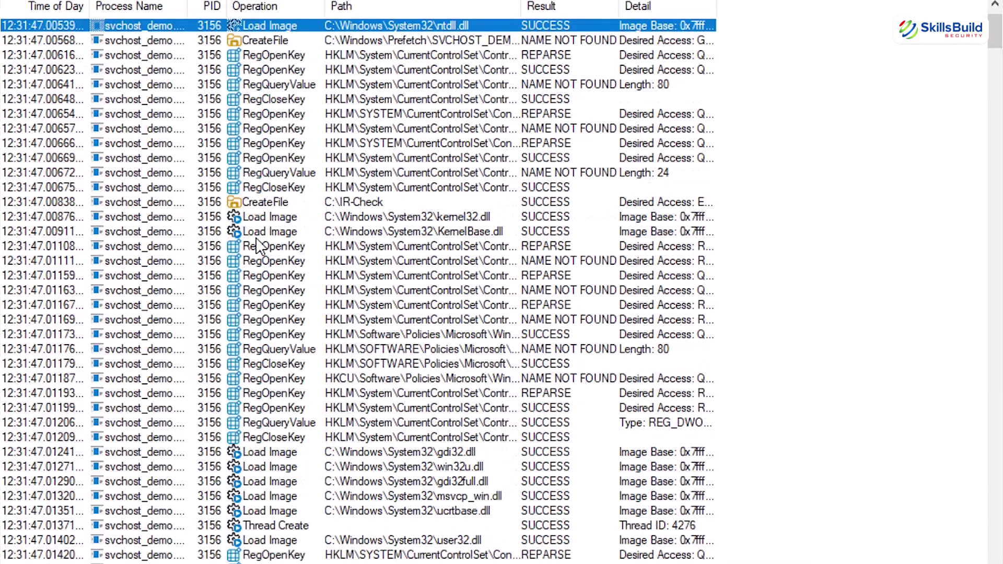
{"action": "scroll", "coordinate": [252, 282], "scroll_direction": "down", "scroll_amount": 6}
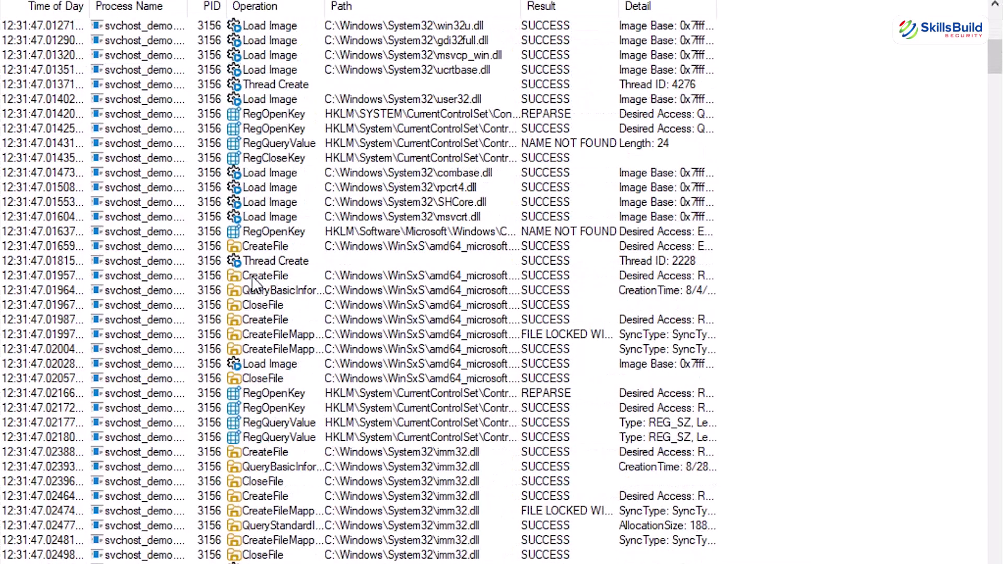
{"action": "left_click", "coordinate": [261, 248]}
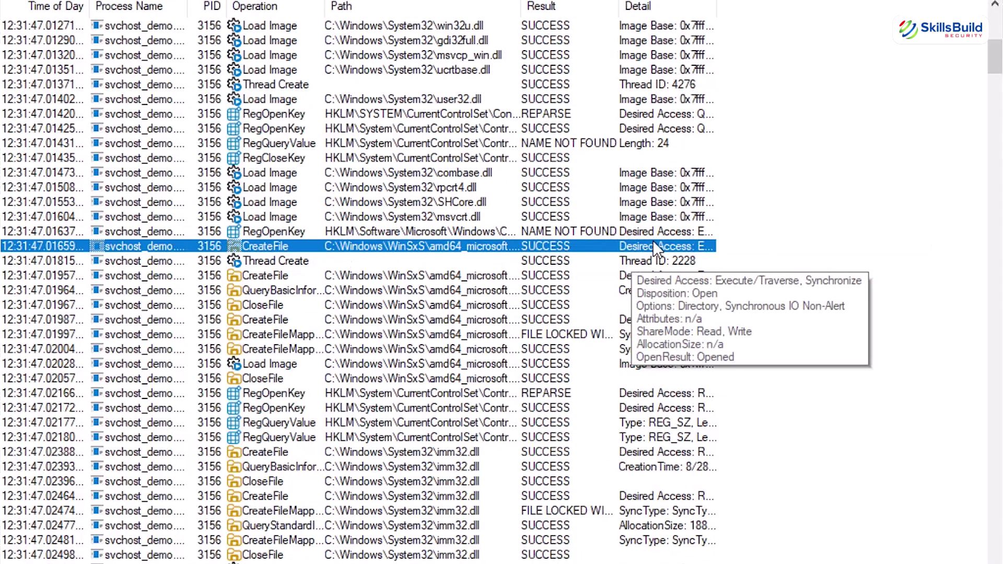
{"action": "scroll", "coordinate": [256, 376], "scroll_direction": "down", "scroll_amount": 1}
{"action": "left_click", "coordinate": [253, 260]}
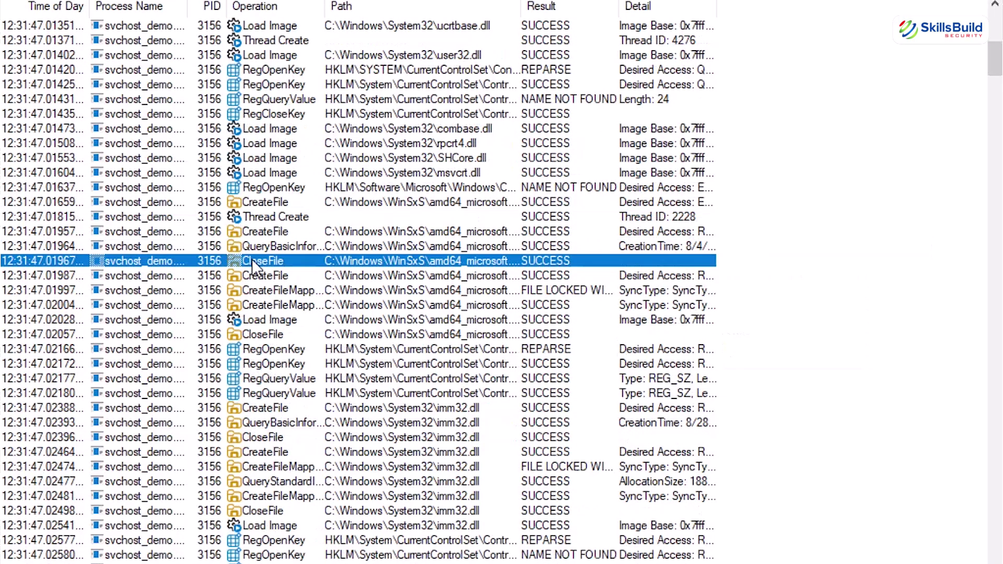
{"action": "left_click", "coordinate": [264, 187]}
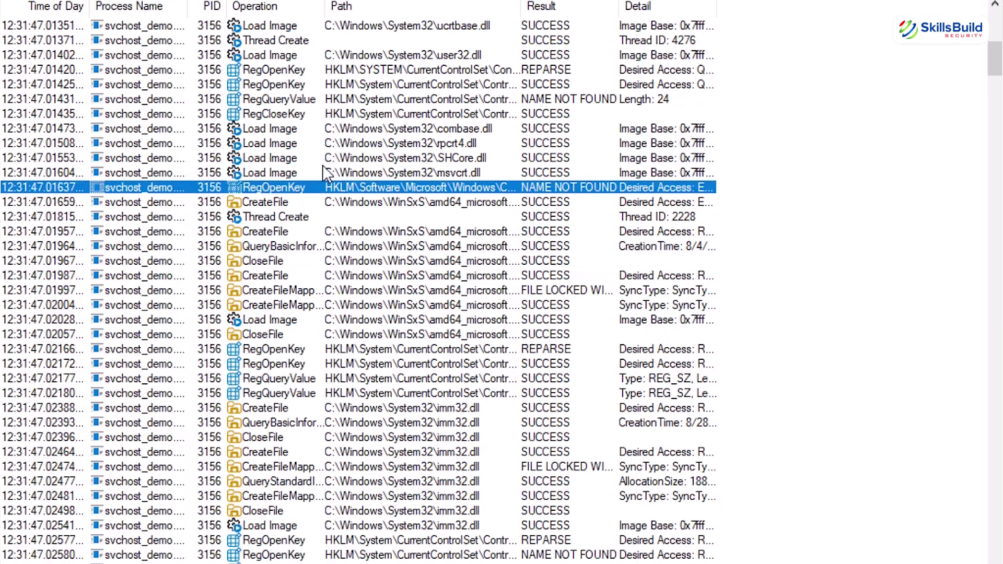
{"action": "left_click", "coordinate": [282, 84]}
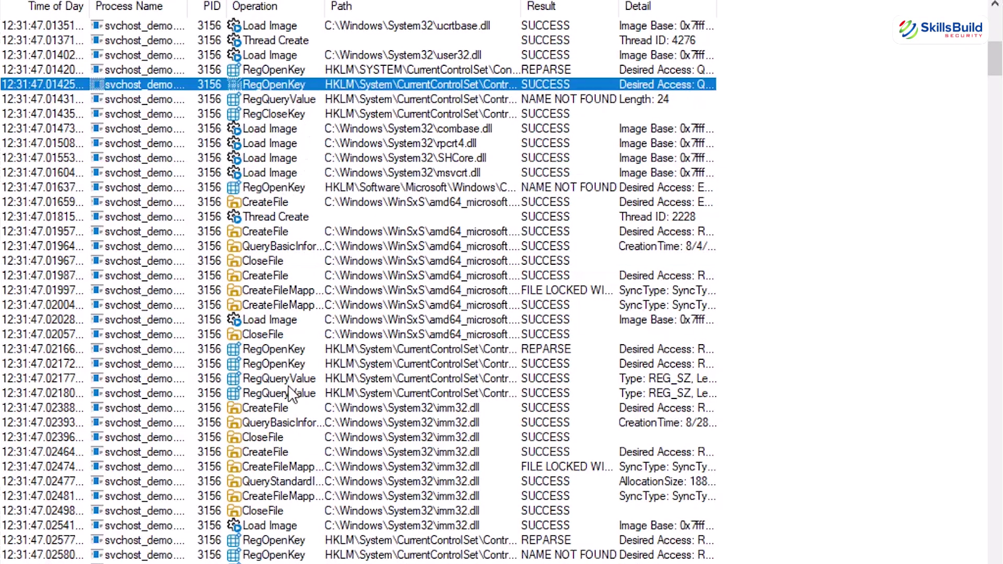
{"action": "scroll", "coordinate": [292, 395], "scroll_direction": "down", "scroll_amount": 1}
{"action": "scroll", "coordinate": [290, 394], "scroll_direction": "down", "scroll_amount": 2}
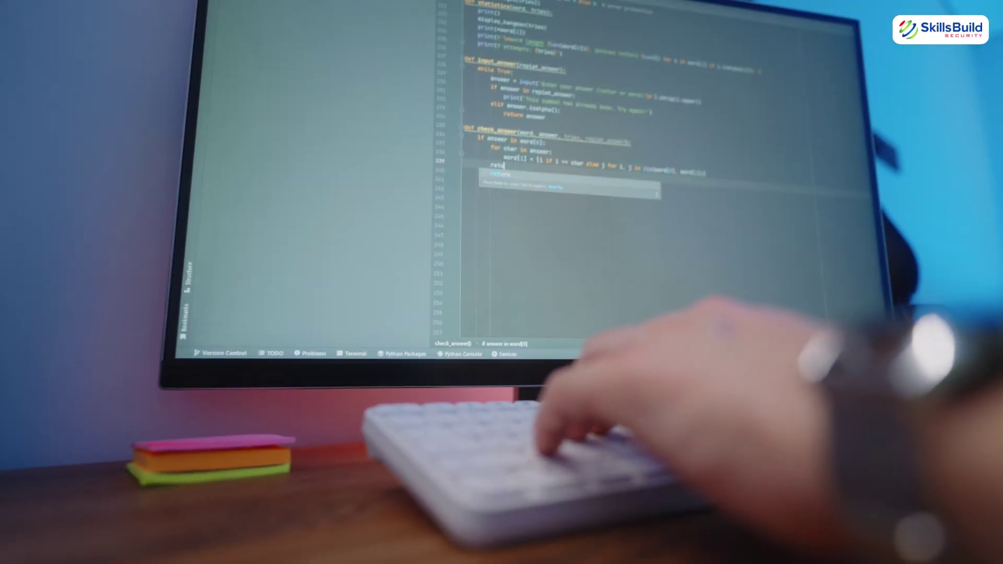
{"action": "type", "text": "rn (word"}
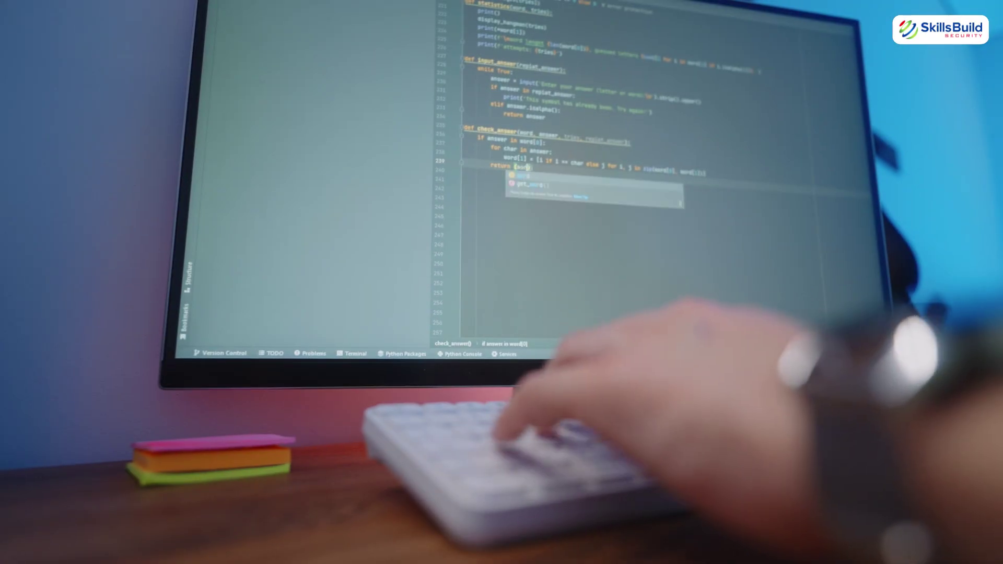
{"action": "type", "text": ", tries, re"}
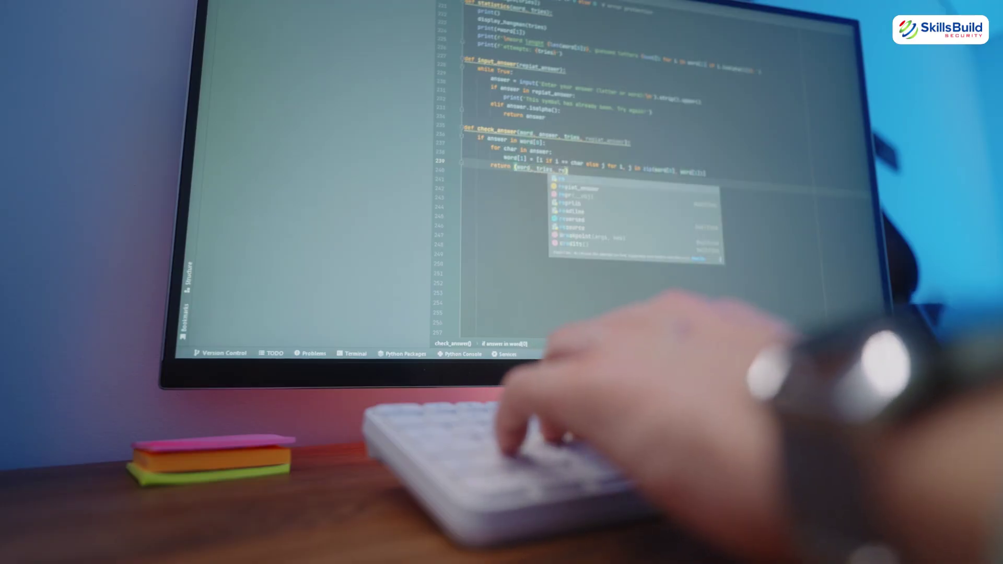
{"action": "key", "text": "Return"}
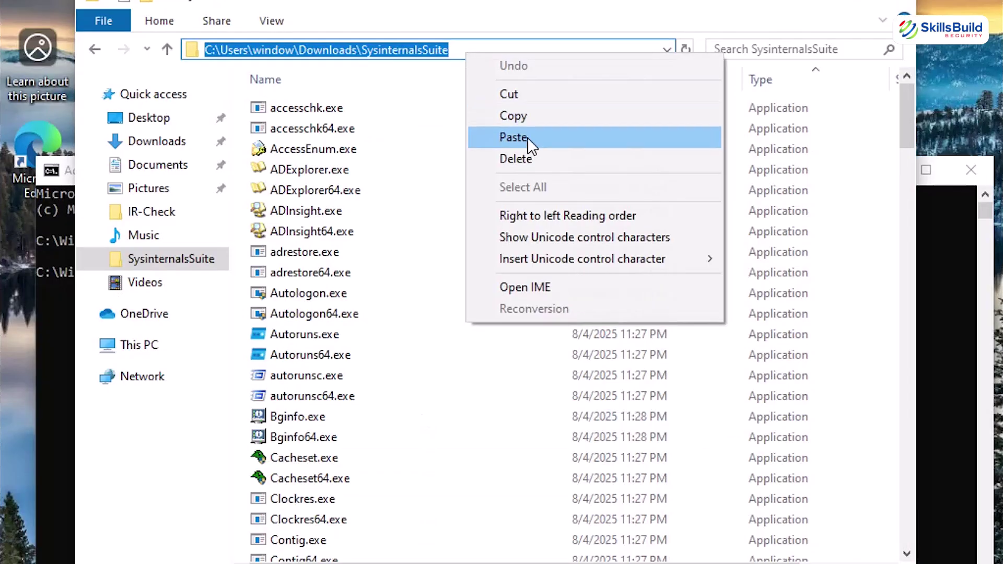
Change the Command Prompt's directory to the copied SysinternalsSuite folder path.
{"action": "left_click", "coordinate": [528, 121]}
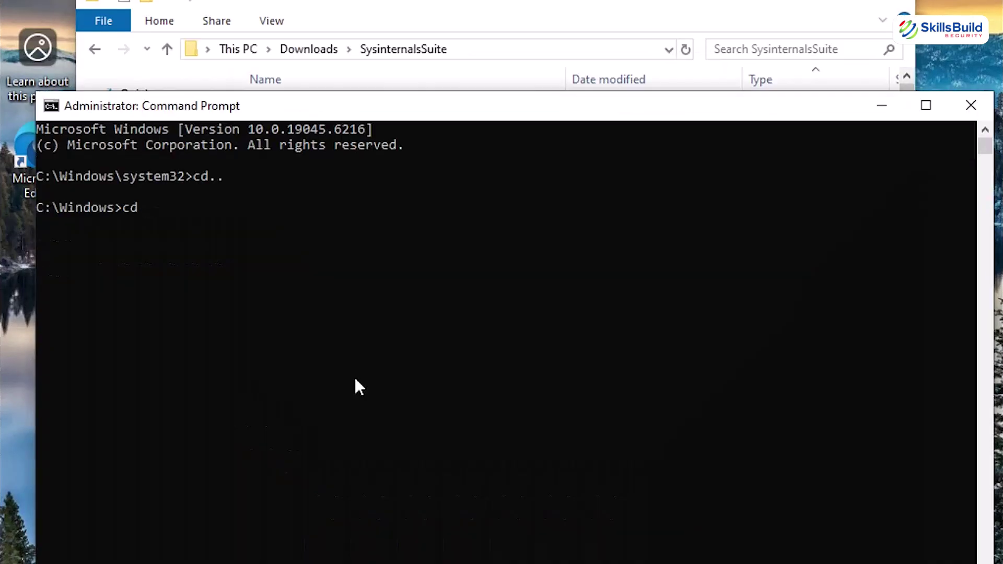
{"action": "type", "text": "C:\\Users\\window\\Downloads\\SysinternalsSuite"}
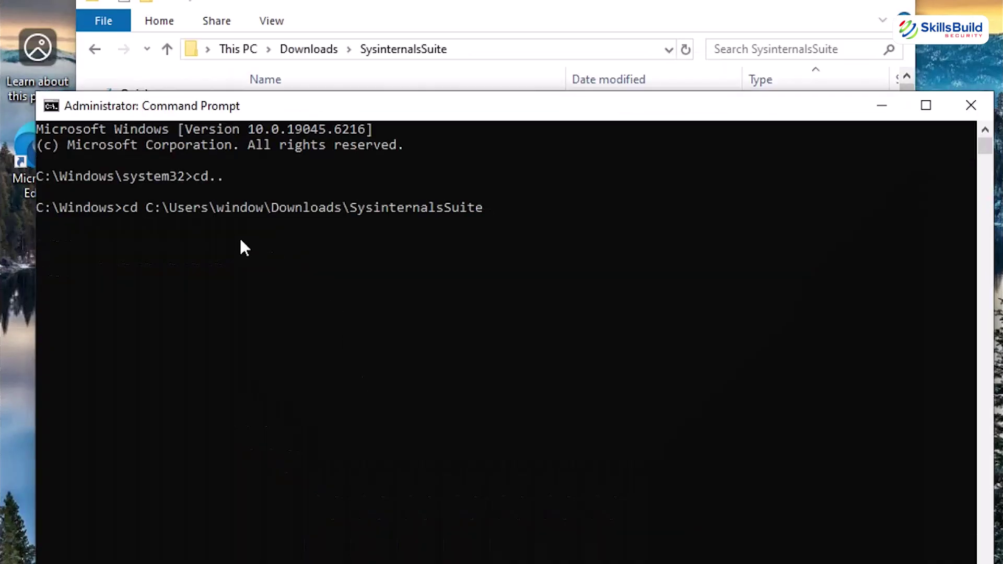
{"action": "key", "text": "Return"}
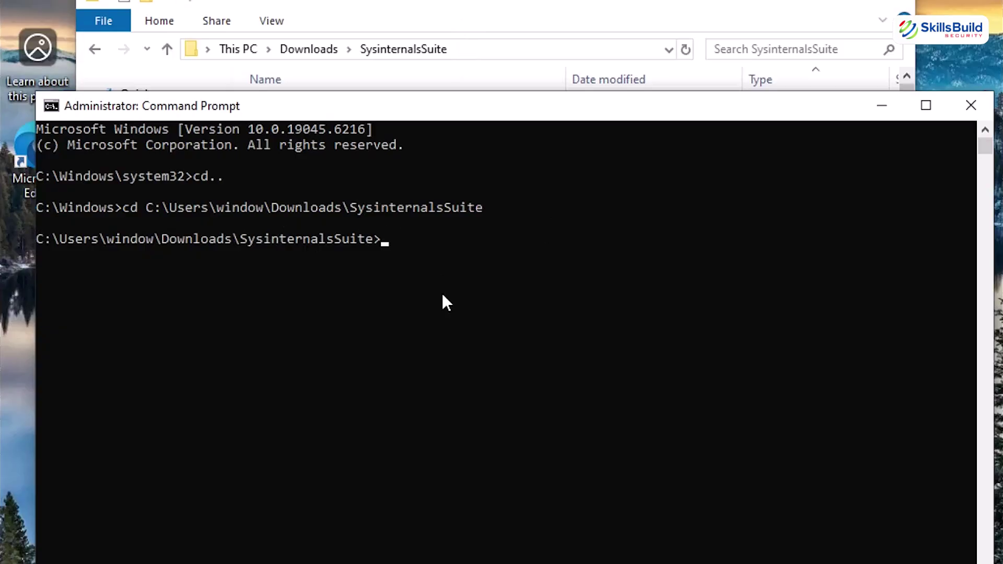
Clear the console with cls and enter sigcheck.exe -n -v "" without running it.
{"action": "type", "text": "cls"}
{"action": "key", "text": "Return"}
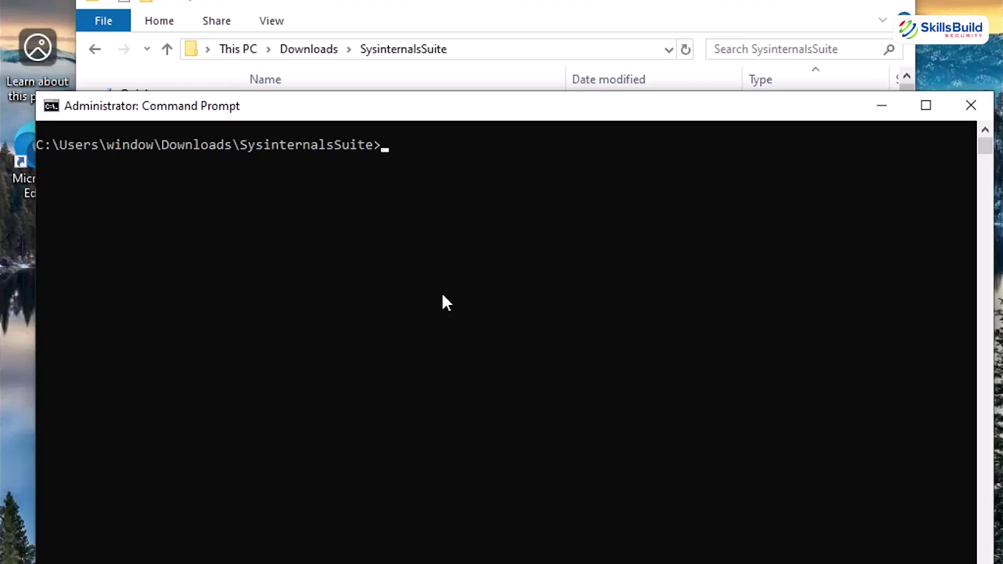
{"action": "type", "text": "sigcheck.exe -n -v \"\""}
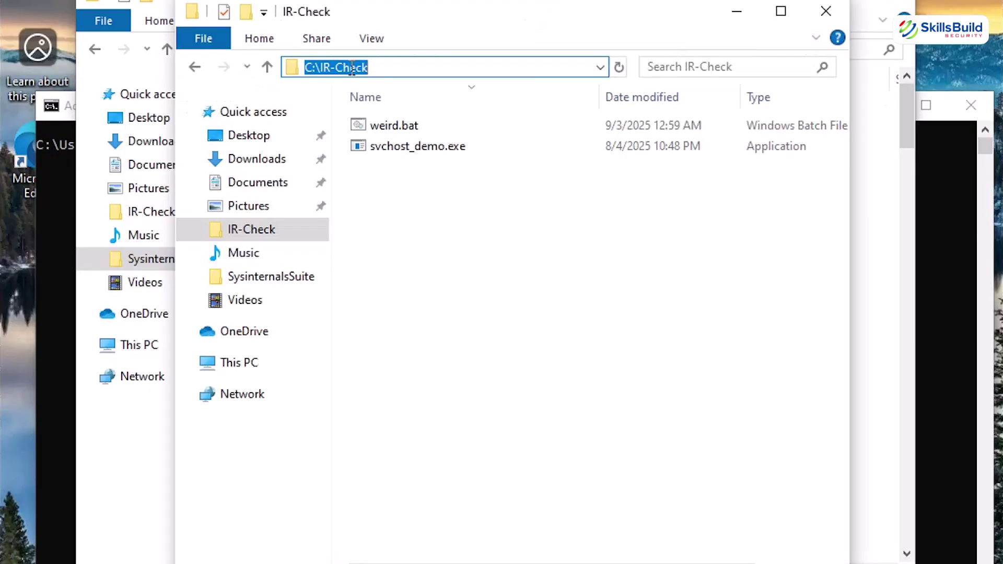
Copy the C:\IR-Check path and run sigcheck on svchost_demo.exe, accepting the VirusTotal terms.
{"action": "right_click", "coordinate": [352, 68]}
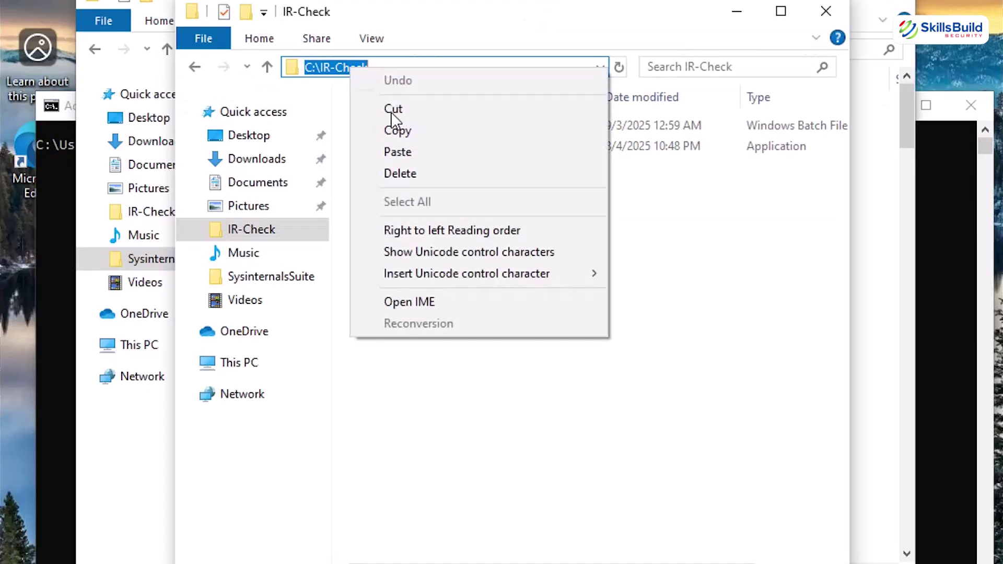
{"action": "left_click", "coordinate": [399, 131]}
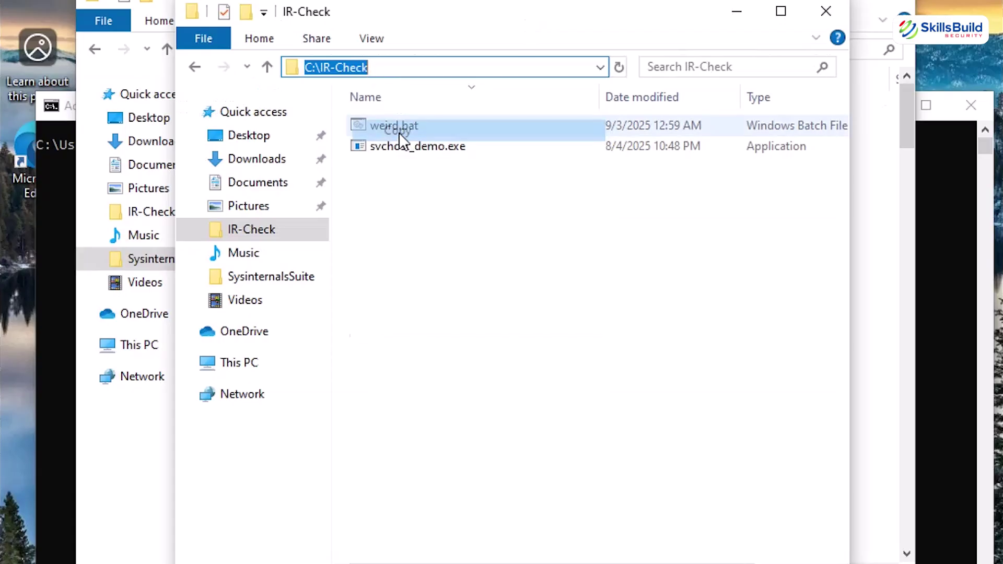
{"action": "left_click", "coordinate": [58, 438]}
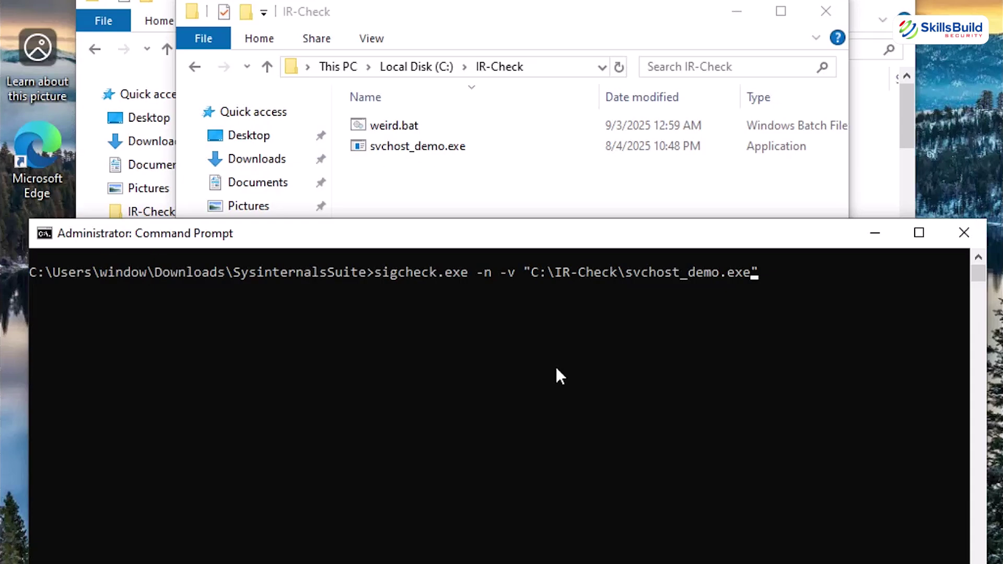
{"action": "key", "text": "Return"}
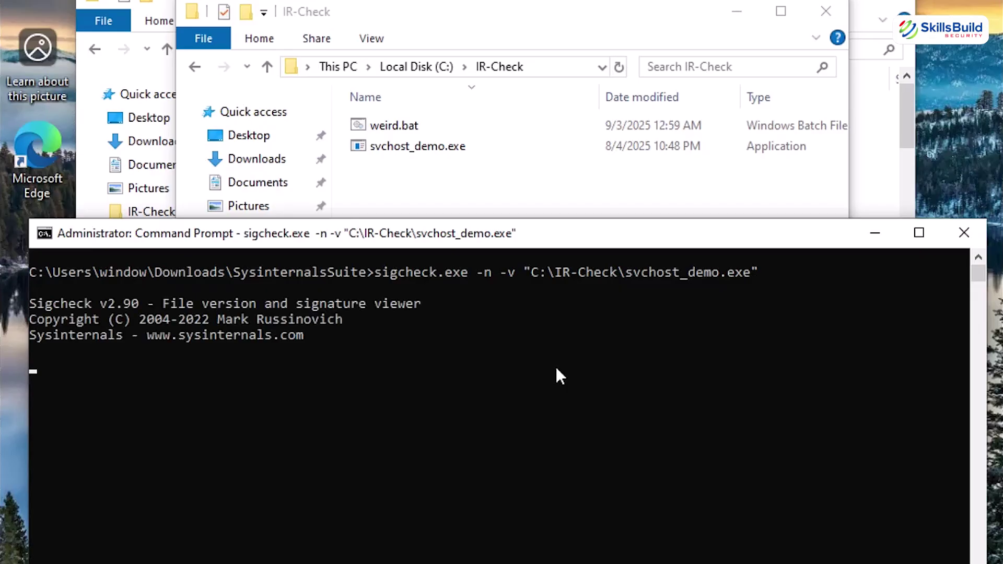
{"action": "type", "text": "y"}
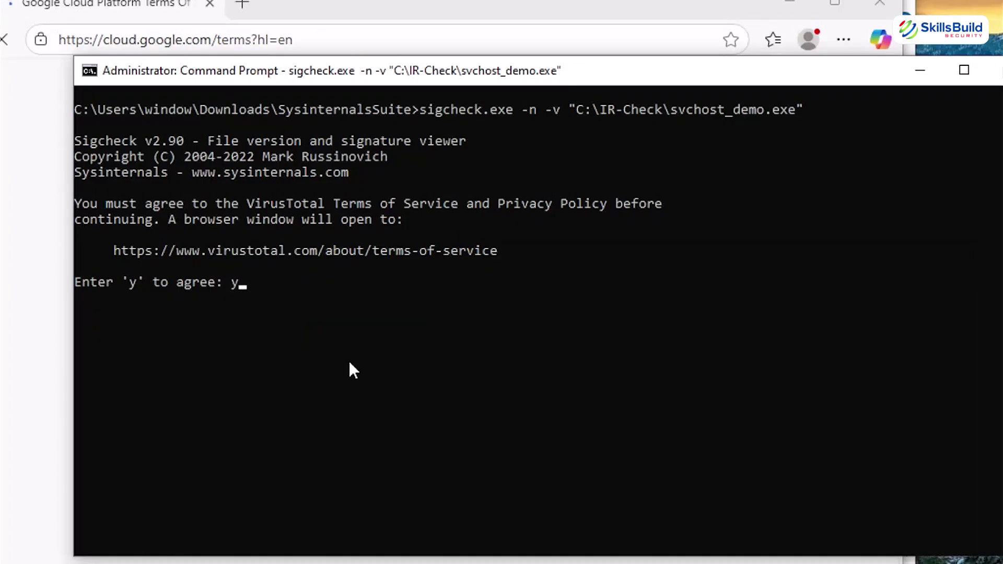
{"action": "key", "text": "Return"}
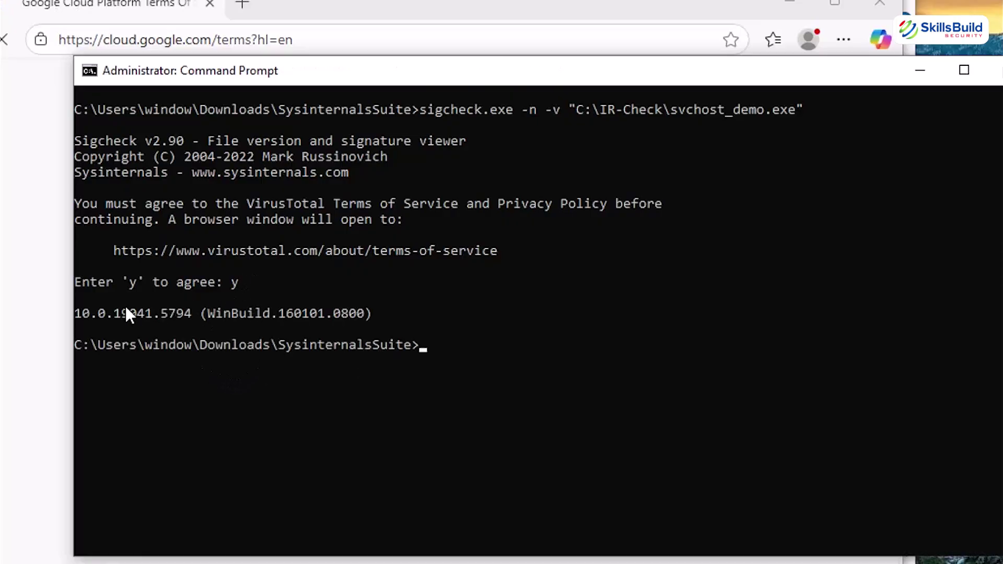
Select the reported file version 10.0.19041.5794 in the sigcheck output.
{"action": "left_click_drag", "start_coordinate": [99, 312], "coordinate": [173, 312]}
{"action": "left_click", "coordinate": [203, 325]}
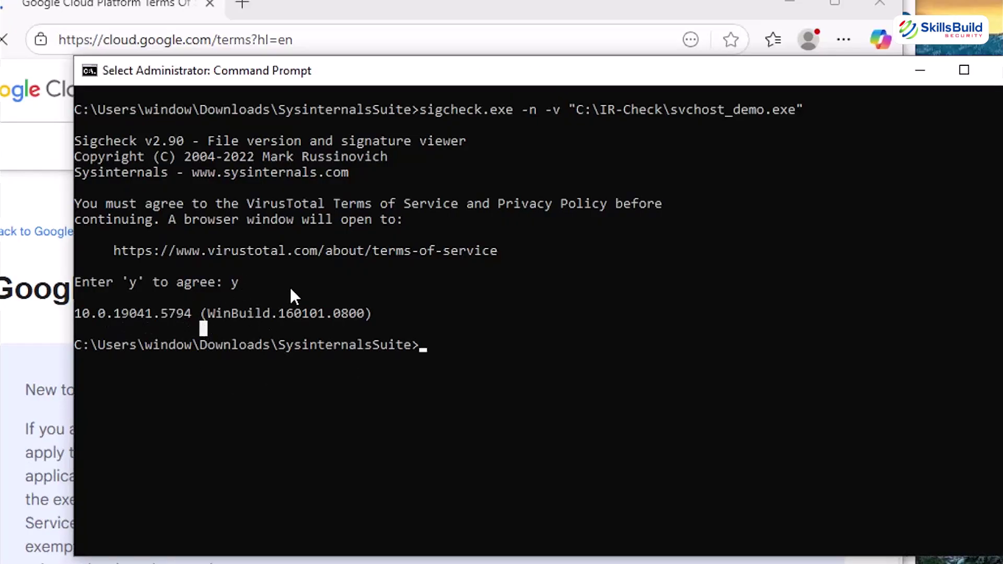
{"action": "left_click", "coordinate": [209, 204]}
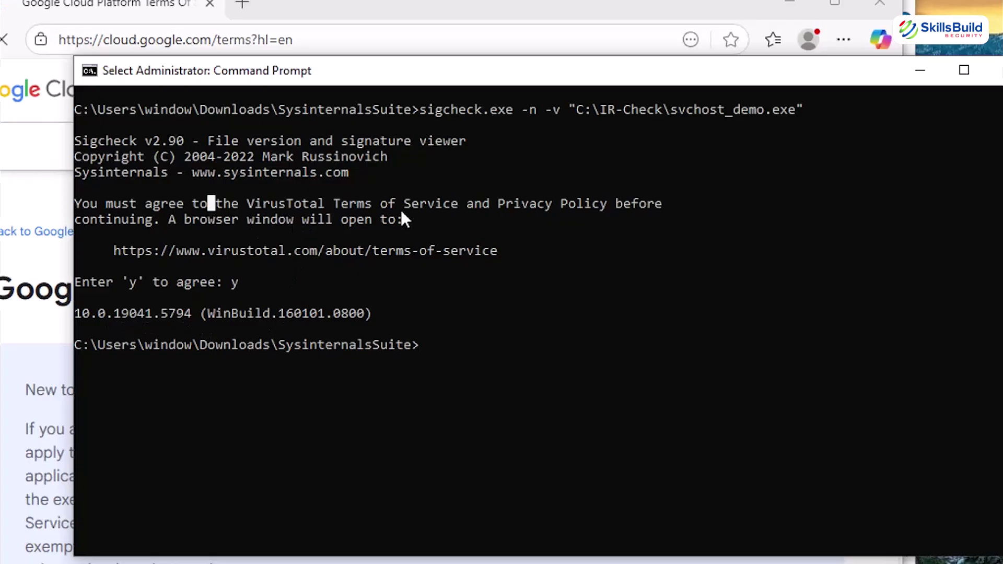
{"action": "left_click", "coordinate": [486, 204]}
{"action": "left_click", "coordinate": [84, 314]}
{"action": "left_click_drag", "start_coordinate": [84, 315], "coordinate": [191, 314]}
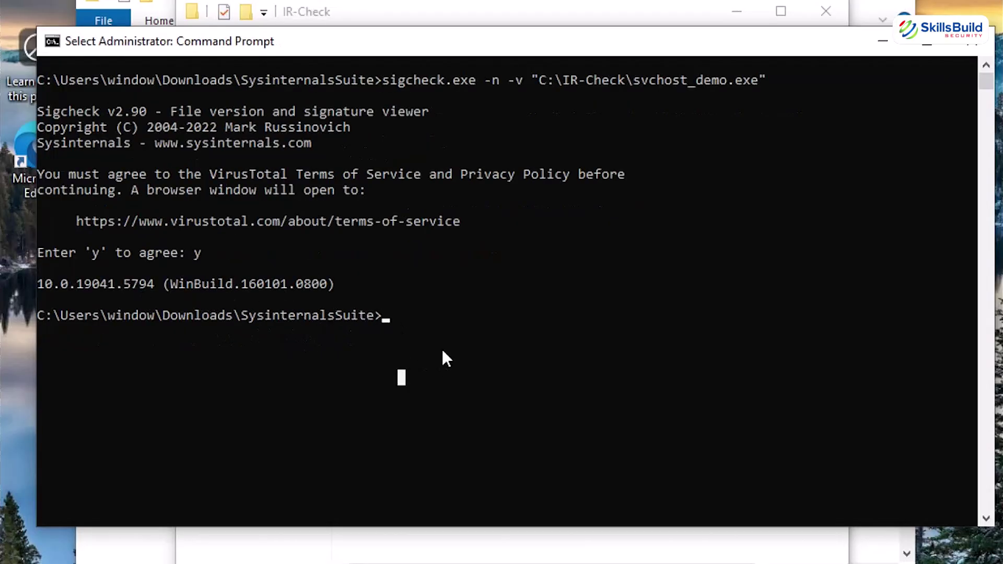
Clear the console and run strings -n 8 on svchost_demo.exe, accepting the Strings license.
{"action": "type", "text": "cls"}
{"action": "key", "text": "Return"}
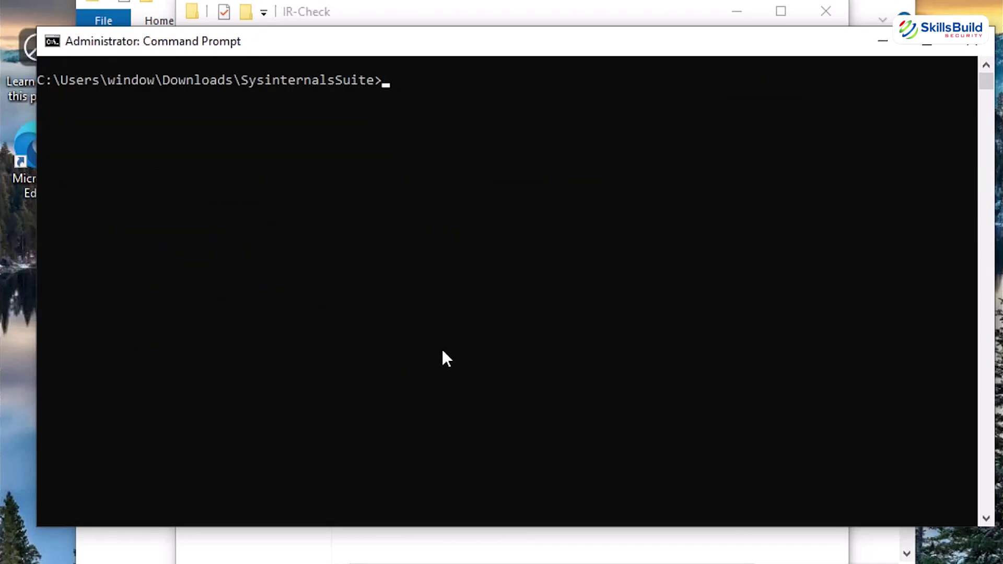
{"action": "key", "text": "ctrl+v"}
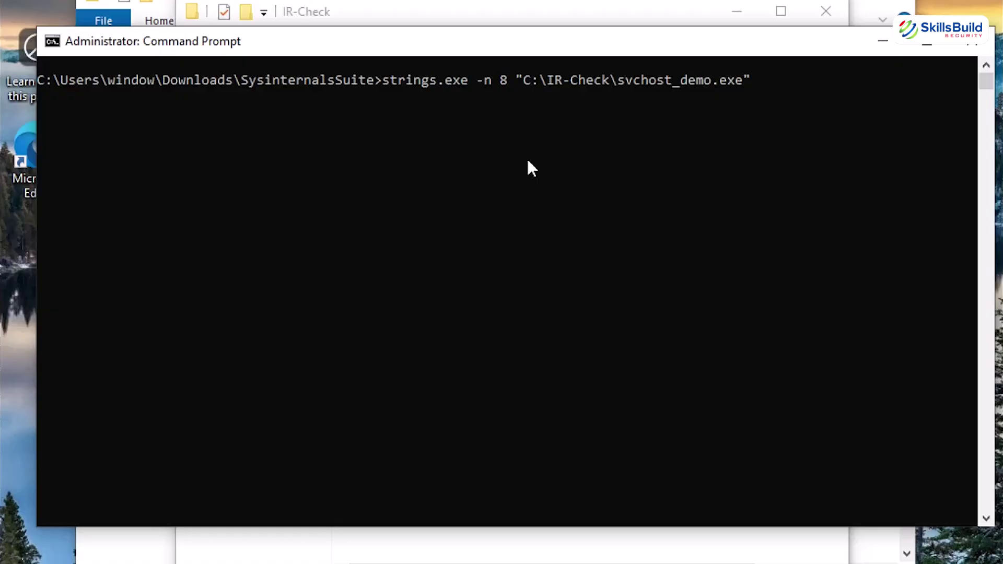
{"action": "key", "text": "Return"}
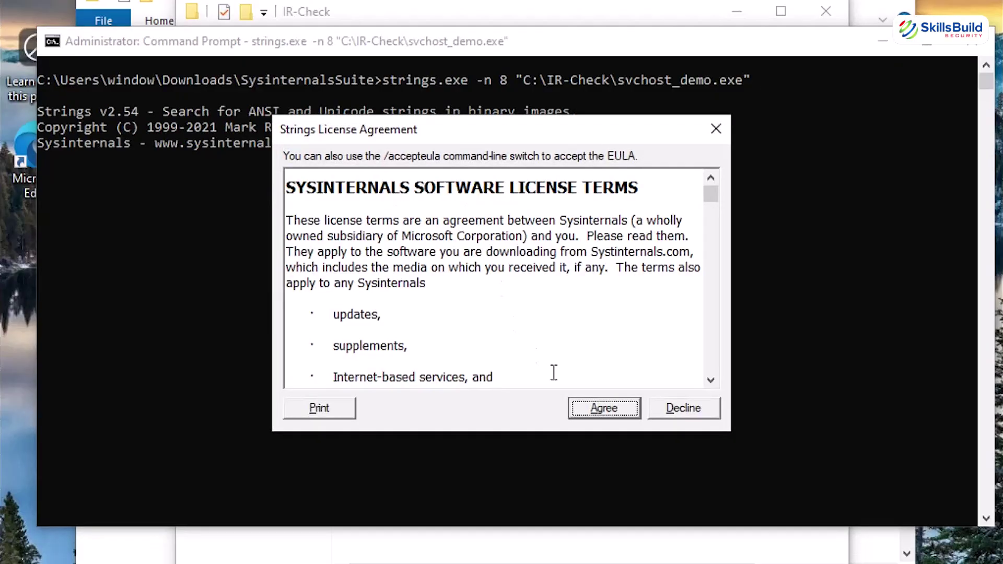
{"action": "left_click", "coordinate": [602, 410]}
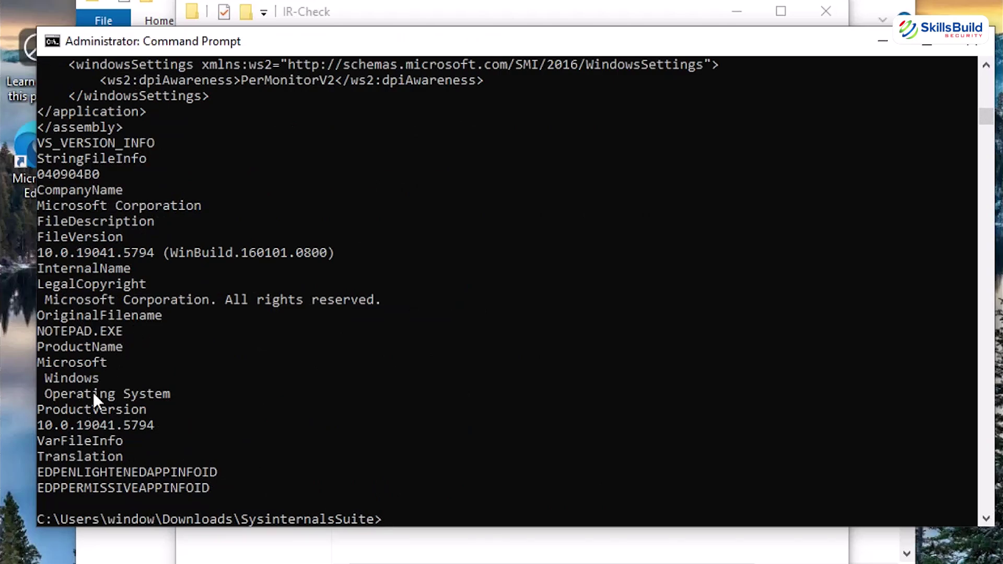
Scroll through the strings output and select the 040904B0 value.
{"action": "scroll", "coordinate": [219, 328], "scroll_direction": "up", "scroll_amount": 1}
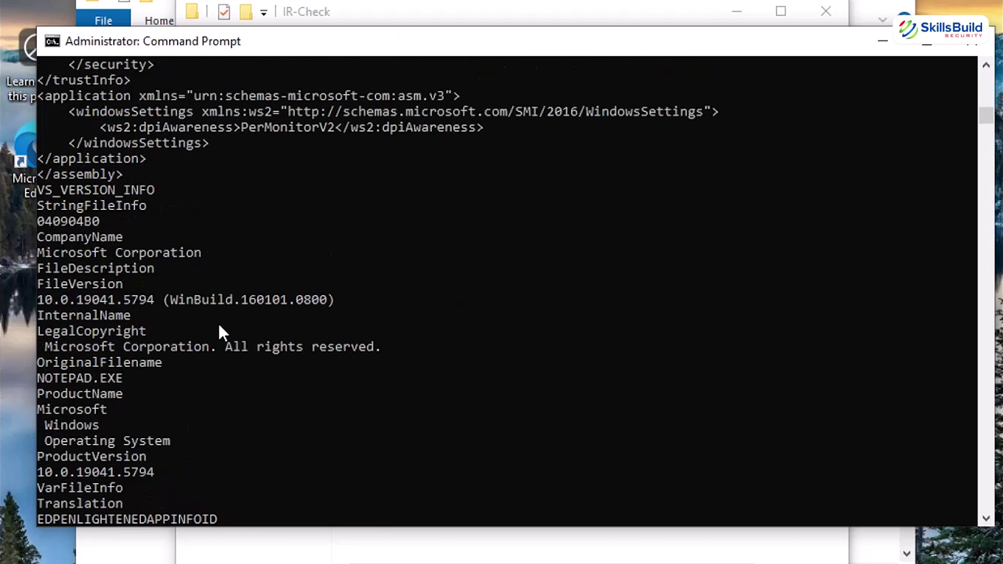
{"action": "scroll", "coordinate": [219, 327], "scroll_direction": "up", "scroll_amount": 4}
{"action": "scroll", "coordinate": [218, 322], "scroll_direction": "up", "scroll_amount": 15}
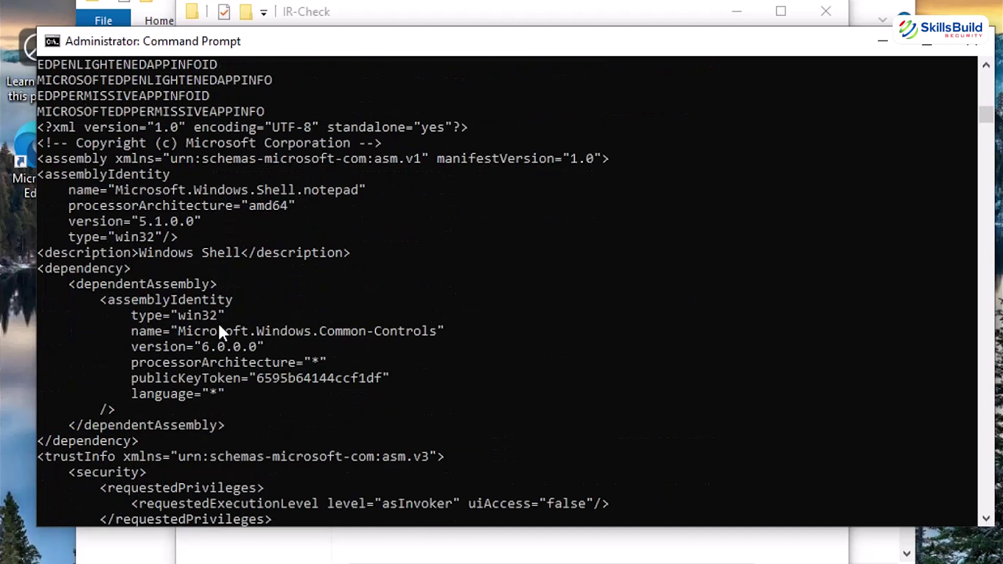
{"action": "scroll", "coordinate": [218, 321], "scroll_direction": "up", "scroll_amount": 20}
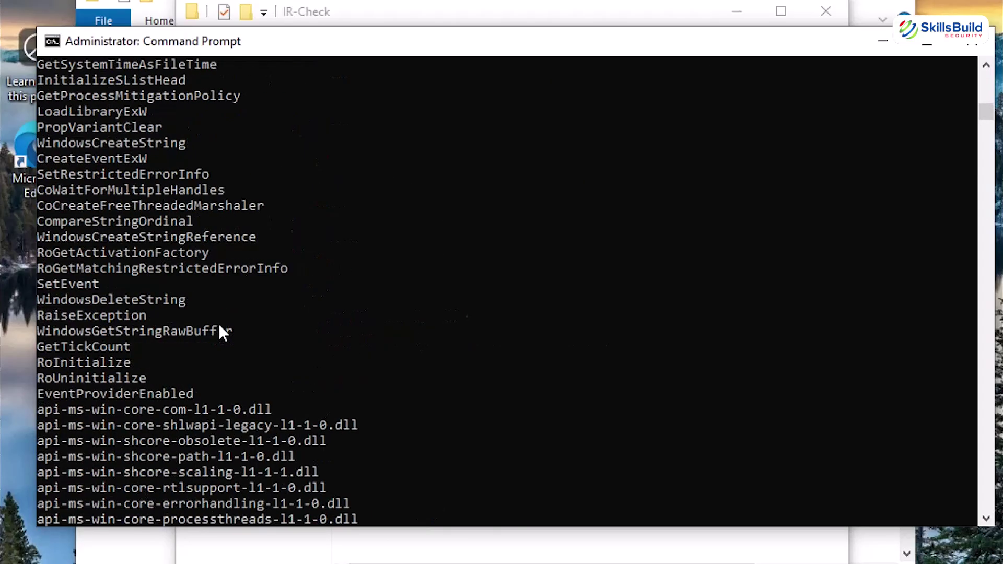
{"action": "scroll", "coordinate": [218, 321], "scroll_direction": "up", "scroll_amount": 20}
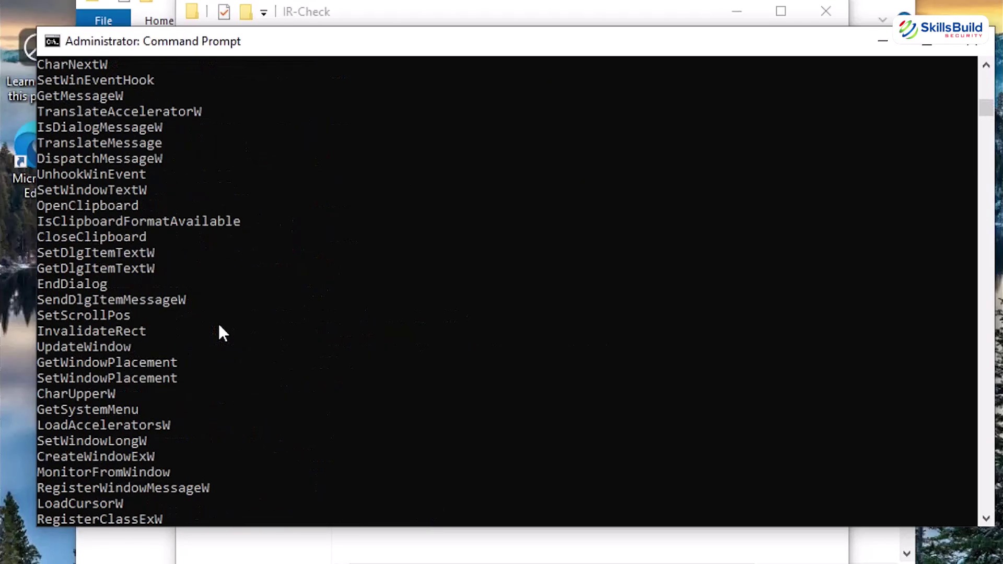
{"action": "scroll", "coordinate": [218, 321], "scroll_direction": "down", "scroll_amount": 20}
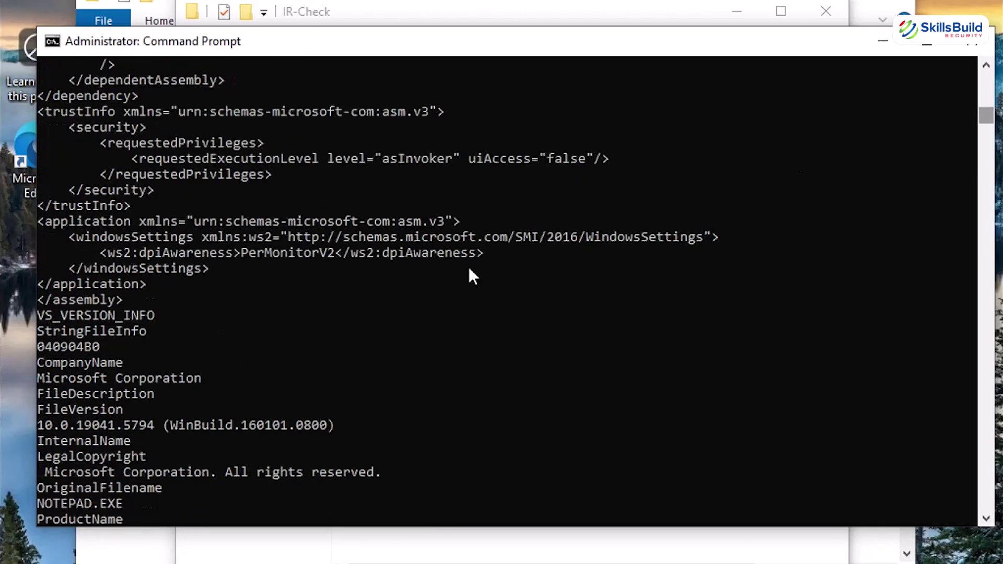
{"action": "scroll", "coordinate": [231, 377], "scroll_direction": "down", "scroll_amount": 2}
{"action": "scroll", "coordinate": [231, 377], "scroll_direction": "down", "scroll_amount": 1}
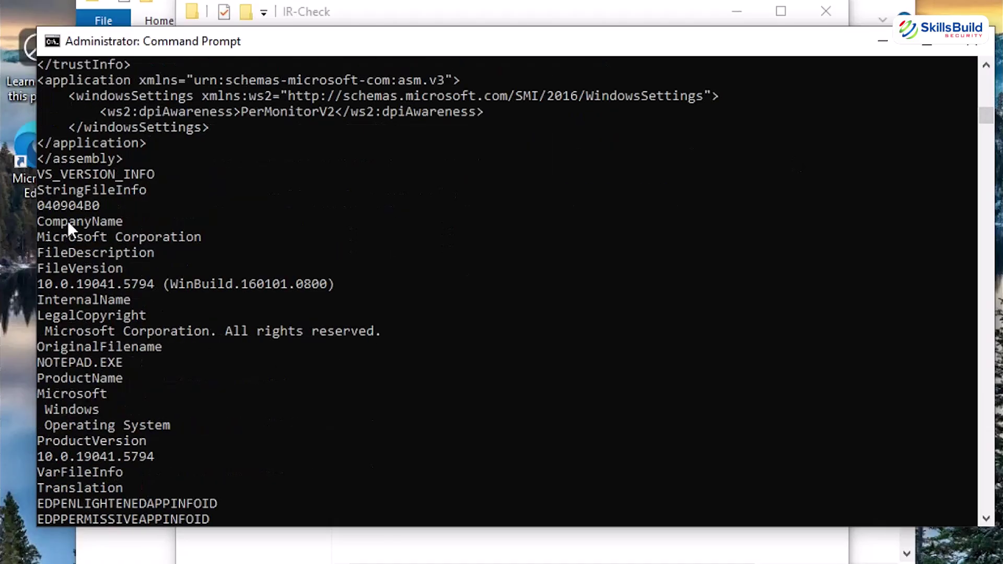
{"action": "left_click_drag", "start_coordinate": [38, 205], "coordinate": [105, 207]}
Bring the IR-Check folder listing weird.bat and svchost_demo.exe to the front.
{"action": "left_click", "coordinate": [111, 442]}
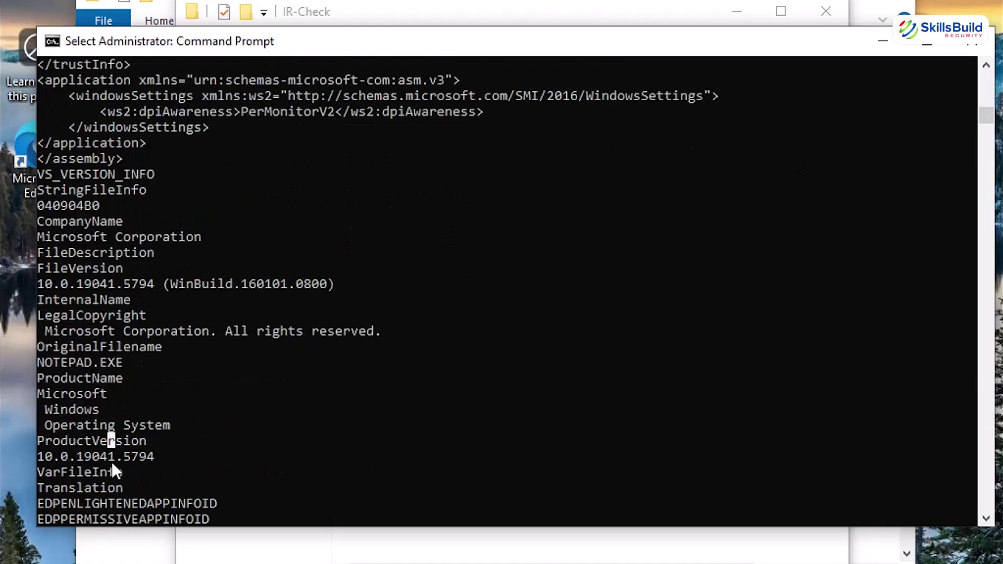
{"action": "left_click", "coordinate": [95, 487]}
{"action": "scroll", "coordinate": [227, 478], "scroll_direction": "down", "scroll_amount": 2}
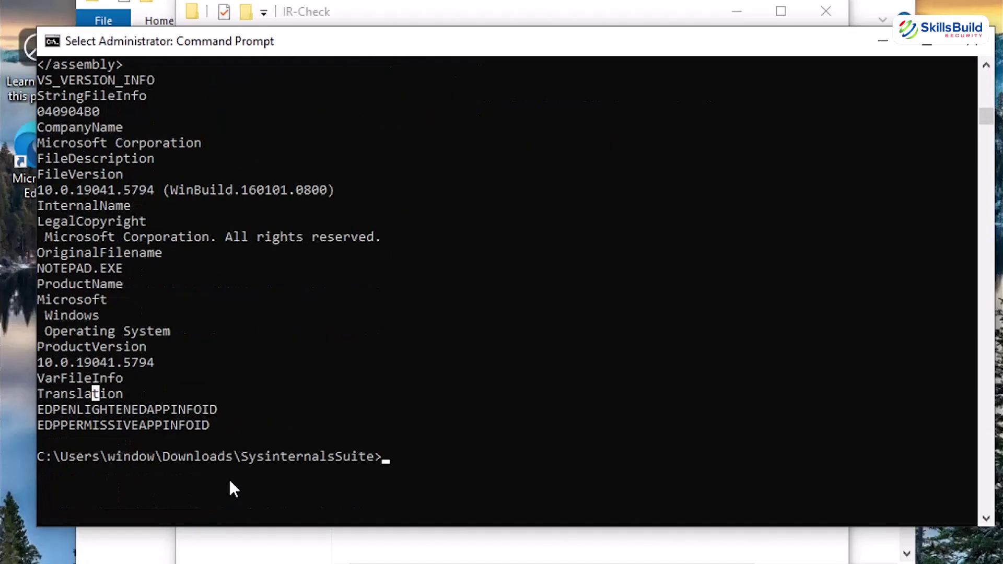
{"action": "left_click", "coordinate": [394, 457]}
Close the Command Prompt, the IR-Check and the SysinternalsSuite windows.
{"action": "left_click", "coordinate": [982, 46]}
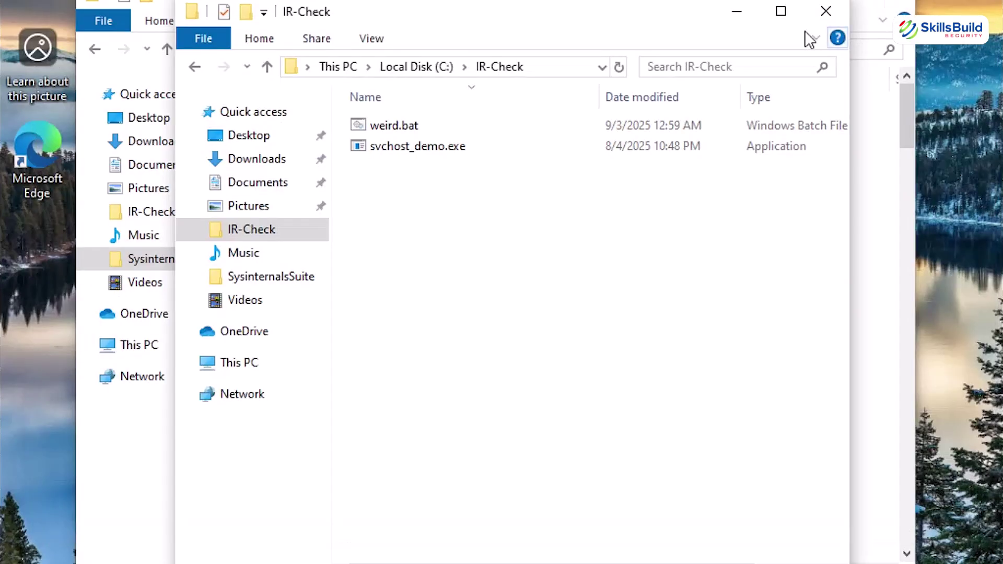
{"action": "left_click", "coordinate": [823, 12]}
{"action": "left_click", "coordinate": [888, 5]}
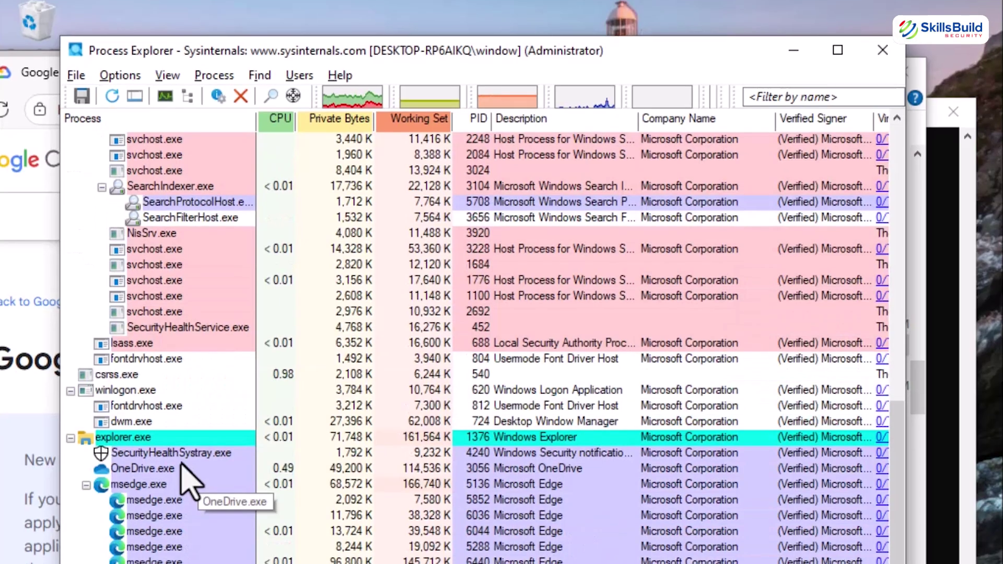
{"action": "scroll", "coordinate": [185, 444], "scroll_direction": "down", "scroll_amount": 3}
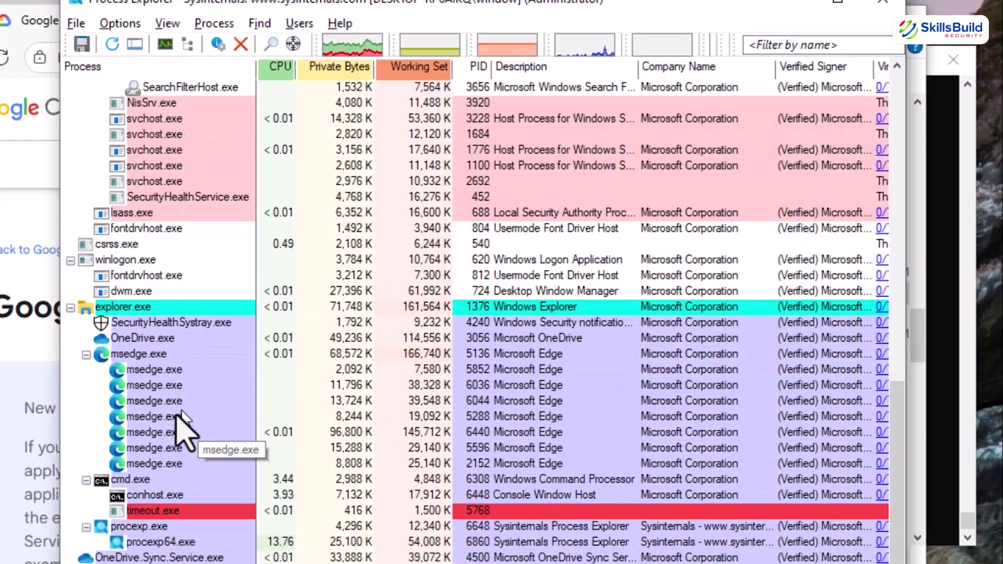